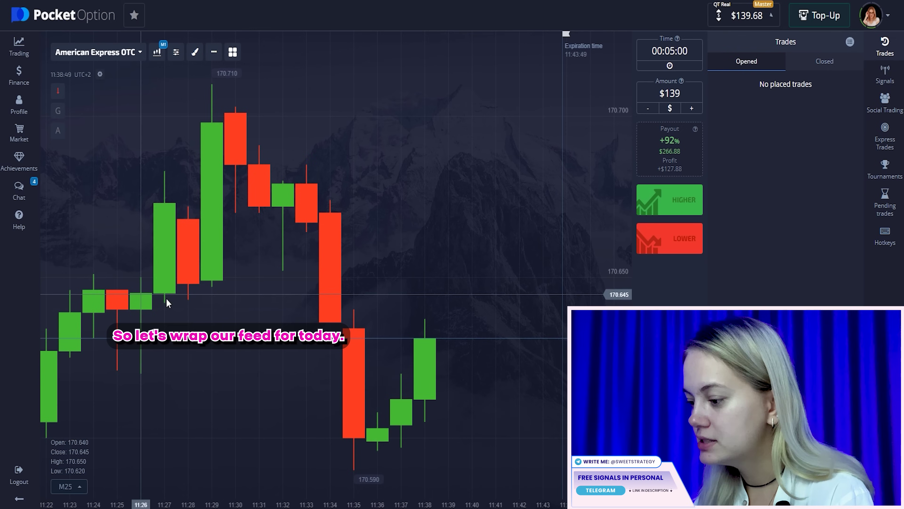
# Pan and zoom the American Express OTC candle chart.
pyautogui.moveTo(166, 298); pyautogui.dragTo(211, 288)
pyautogui.scroll(3, 317, 285)
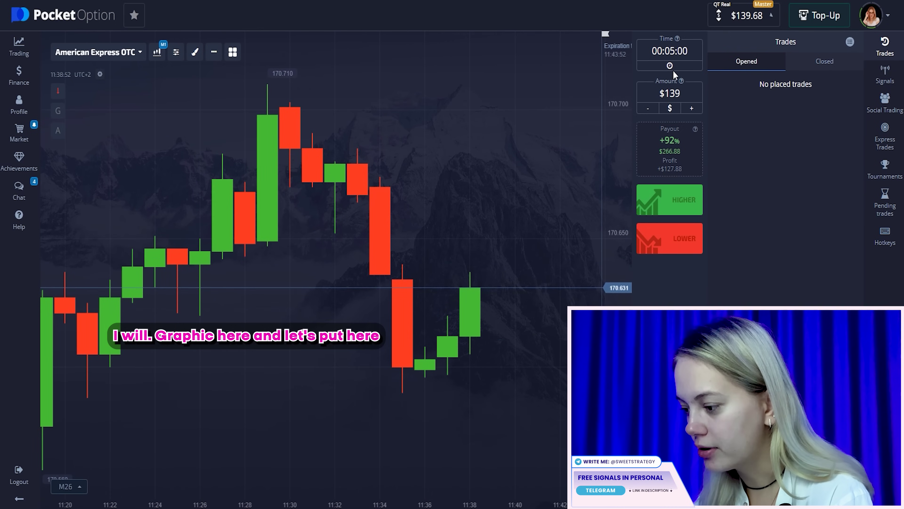
# Set the trade duration to 00:01:00 and confirm the $139 amount.
pyautogui.click(677, 57)
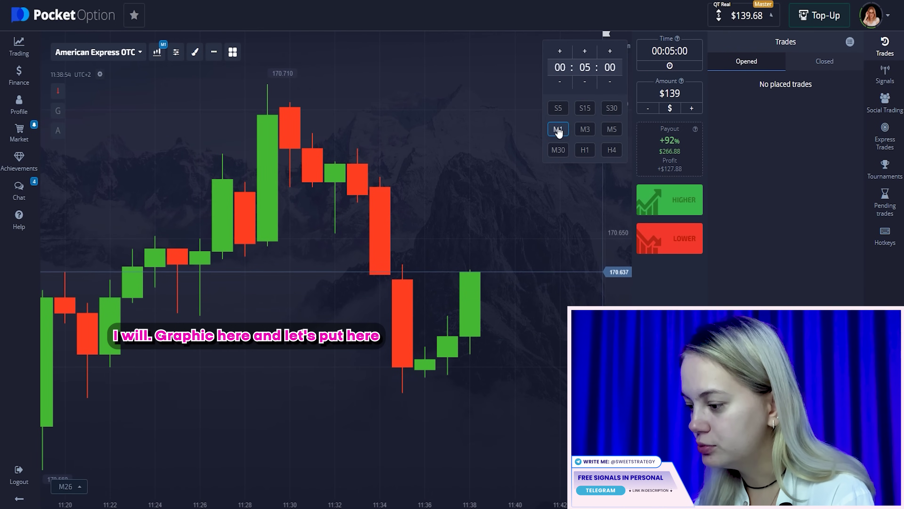
pyautogui.click(685, 95)
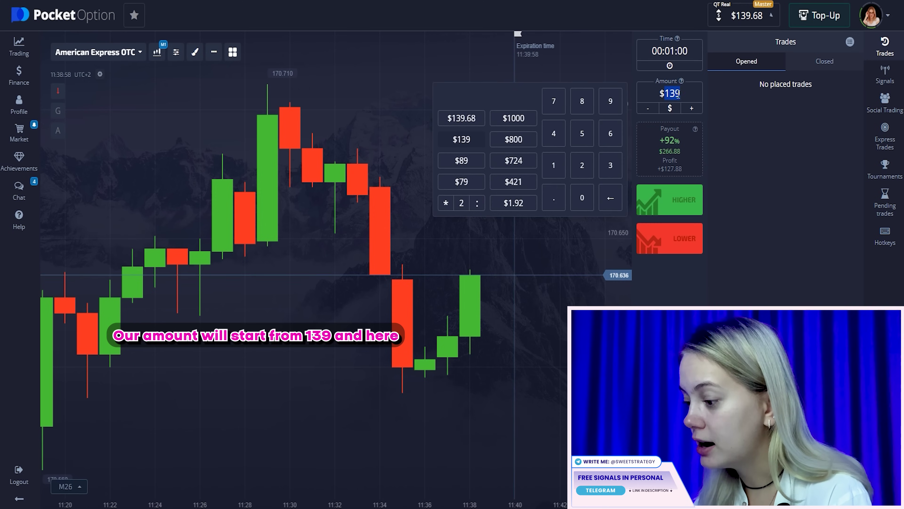
pyautogui.click(685, 157)
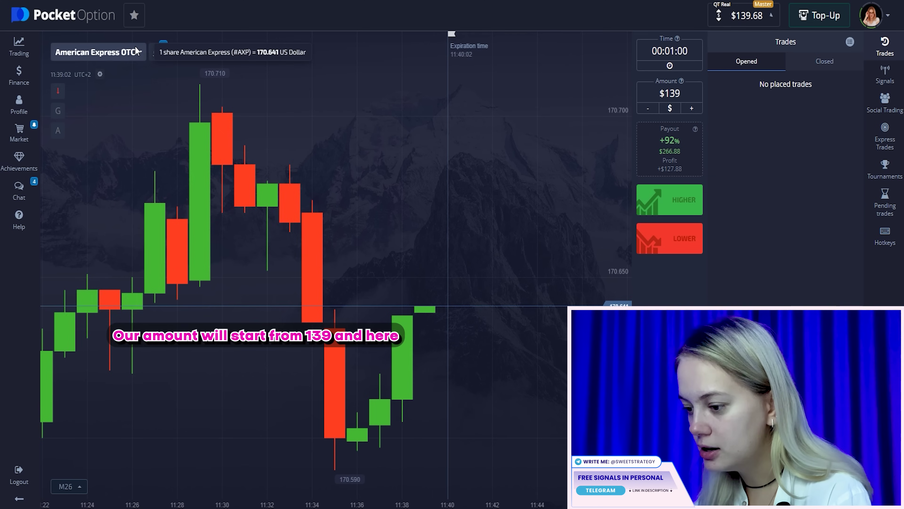
# Star AUD/CAD, AUD/CHF, AUD/NZD, AUD/USD, CAD/CHF and CAD/JPY OTC, switching to AUD/USD OTC.
pyautogui.click(113, 59)
pyautogui.click(105, 93)
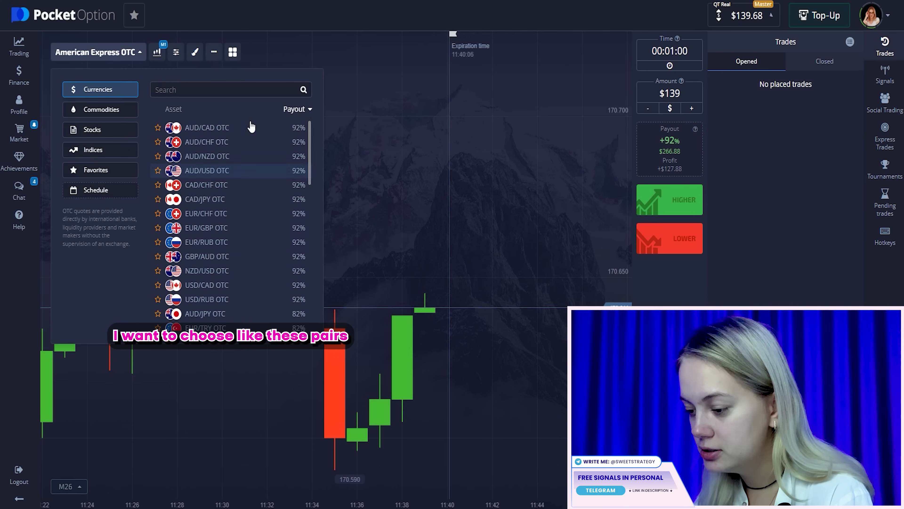
pyautogui.click(158, 128)
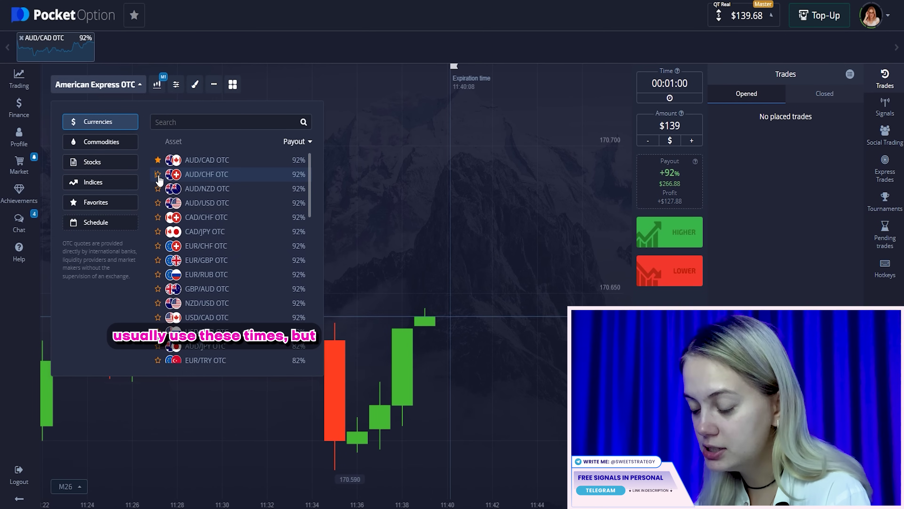
pyautogui.click(157, 174)
pyautogui.click(158, 188)
pyautogui.click(160, 202)
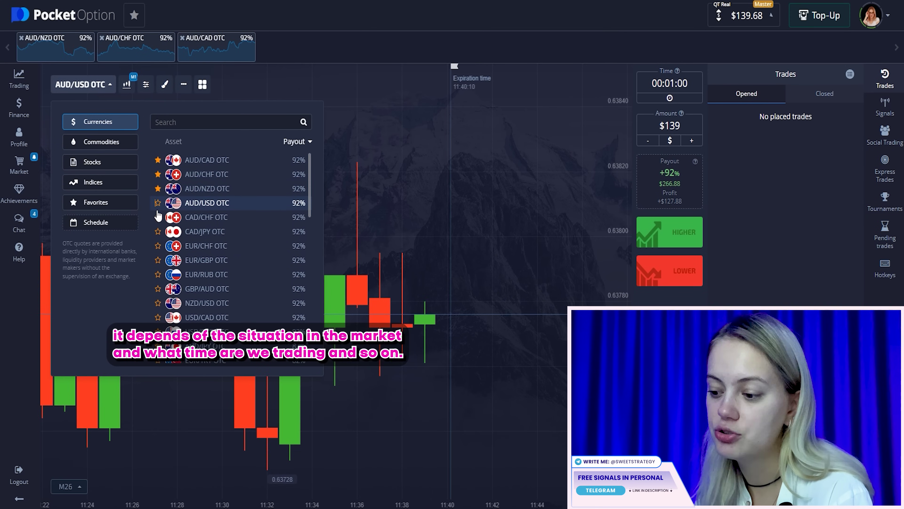
pyautogui.click(158, 203)
pyautogui.click(158, 217)
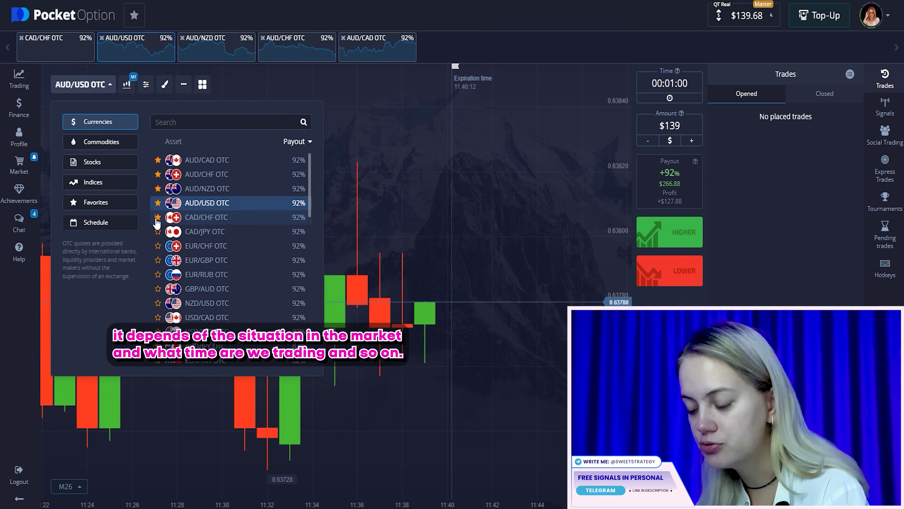
pyautogui.click(158, 231)
pyautogui.click(429, 226)
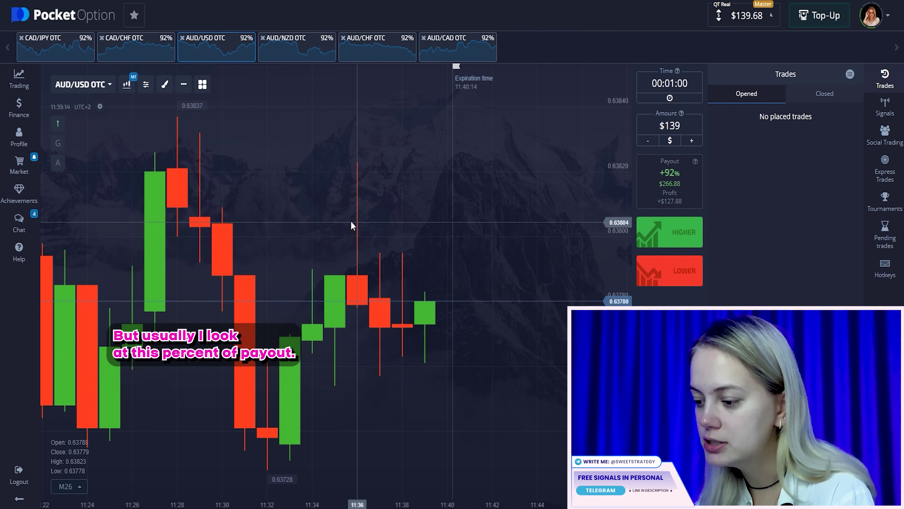
# Switch the AUD/USD OTC chart to 10-second (S10) candles.
pyautogui.scroll(-3, 347, 224)
pyautogui.scroll(3, 425, 236)
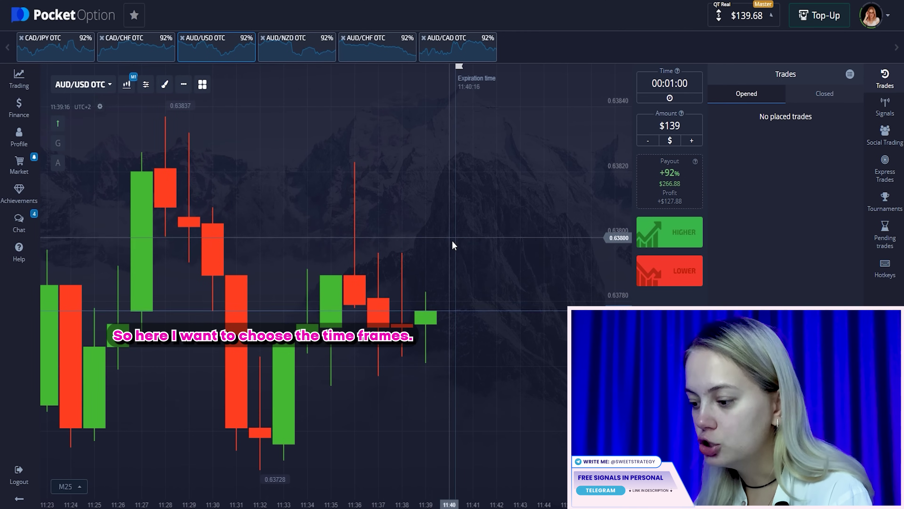
pyautogui.click(127, 86)
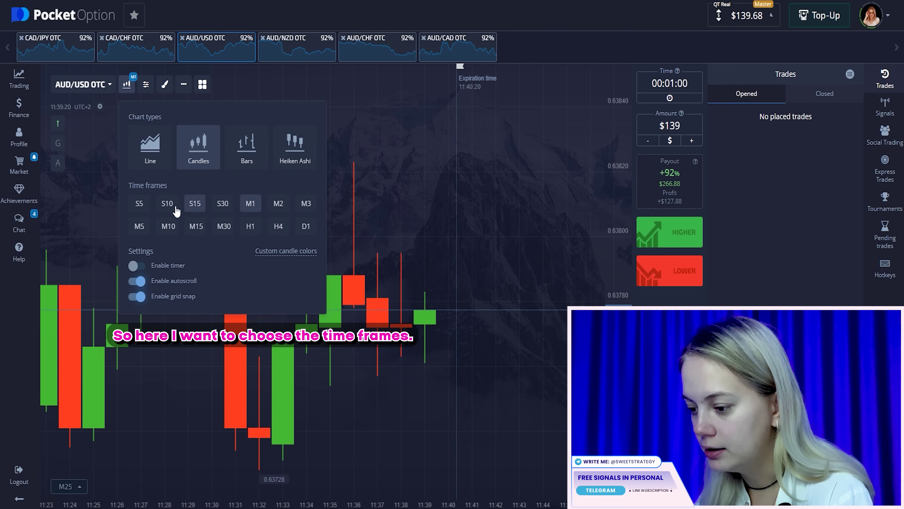
pyautogui.click(167, 203)
pyautogui.scroll(5, 459, 244)
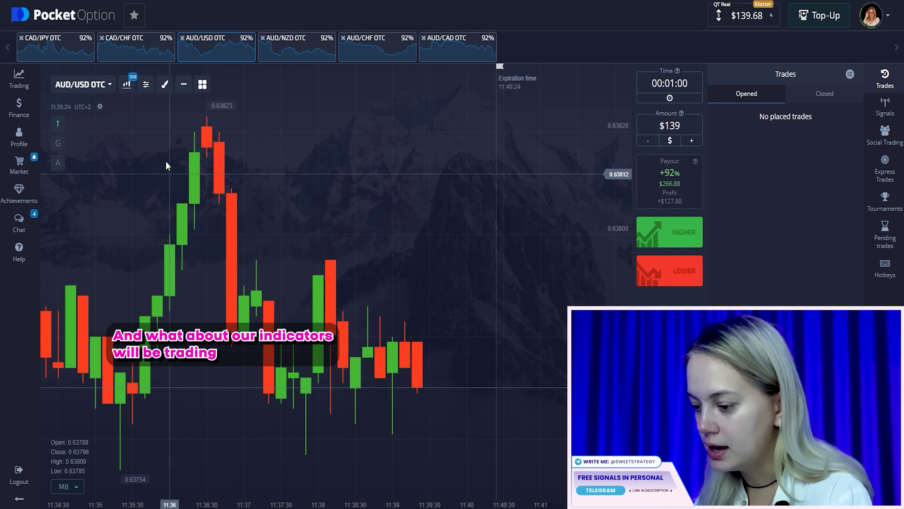
# Add the Average true range, Parabolic SAR and RSI indicators to the chart.
pyautogui.click(146, 84)
pyautogui.click(258, 160)
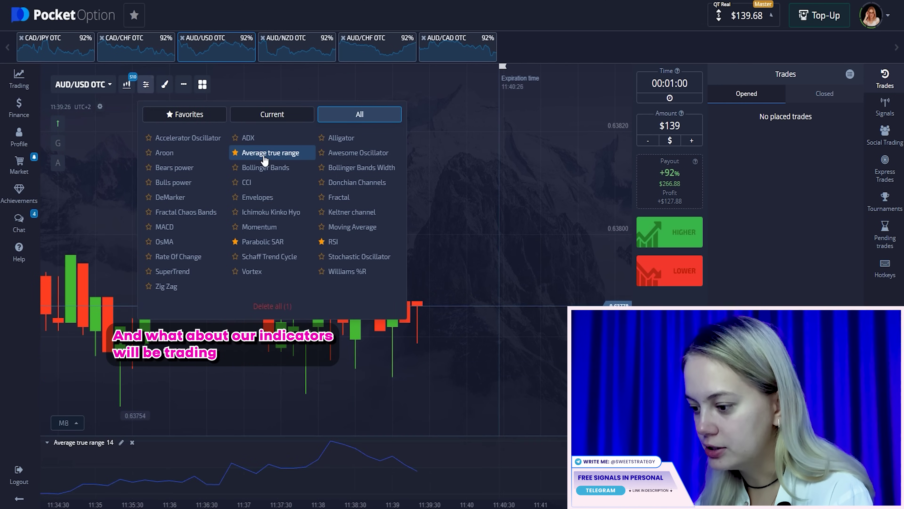
pyautogui.click(270, 241)
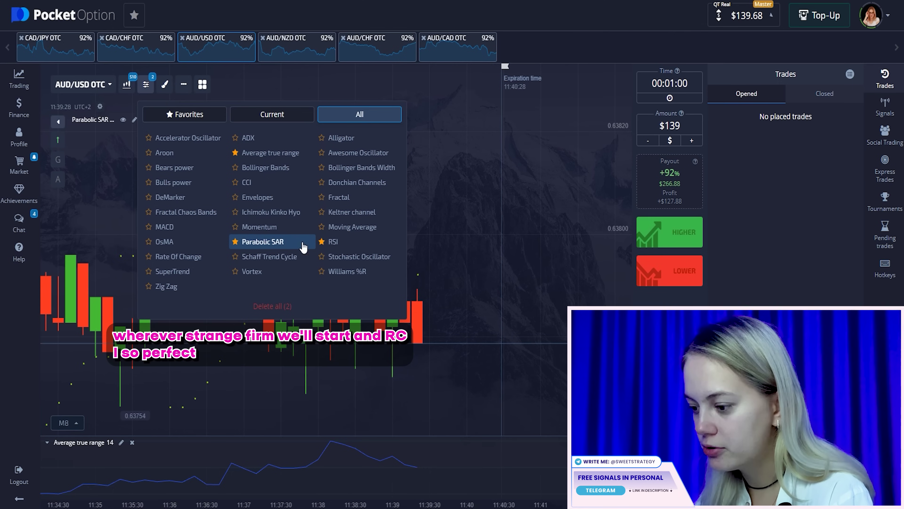
pyautogui.click(338, 242)
pyautogui.click(493, 266)
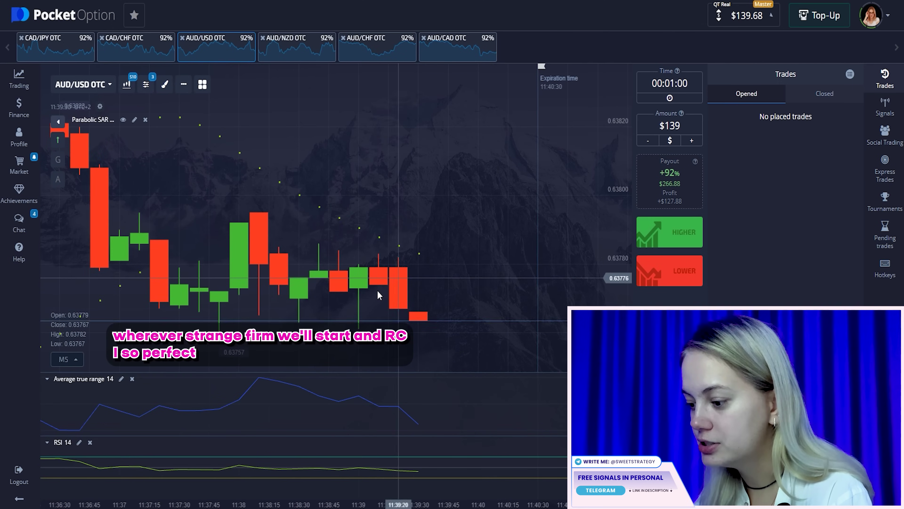
# Give RSI period 9, a 3px main line, red 70 and 2px 30 levels, no 50 level.
pyautogui.click(79, 442)
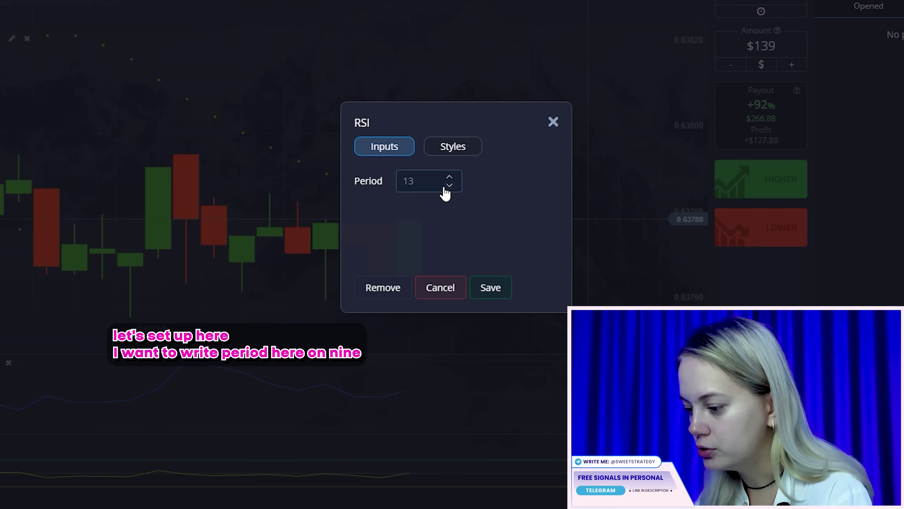
pyautogui.click(445, 188)
pyautogui.click(445, 187)
pyautogui.click(445, 188)
pyautogui.click(465, 146)
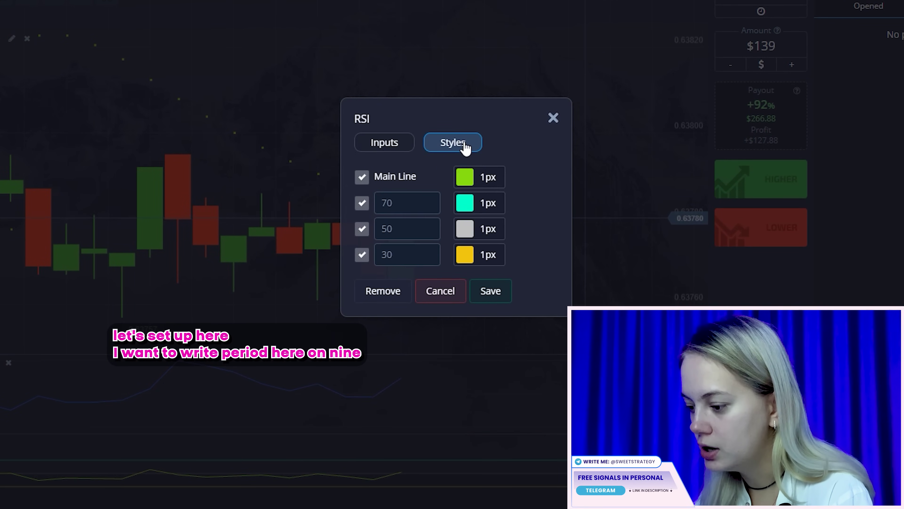
pyautogui.click(483, 176)
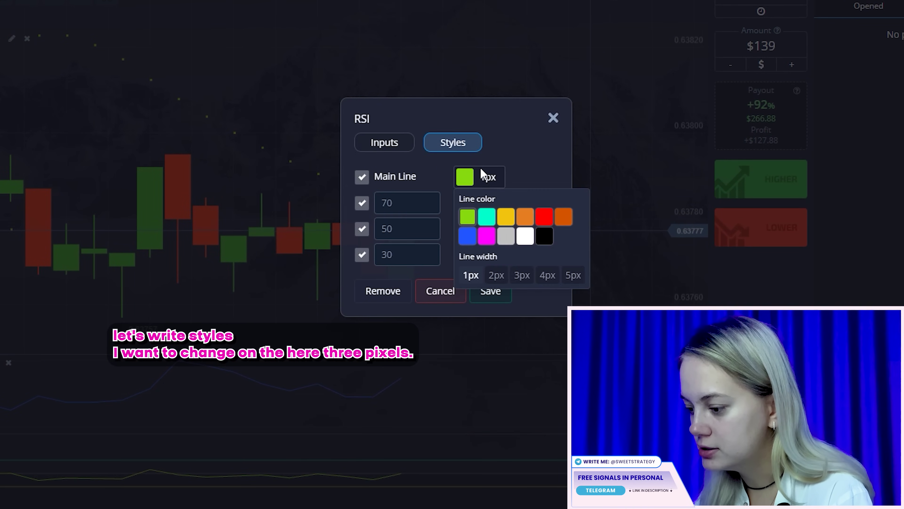
pyautogui.click(523, 275)
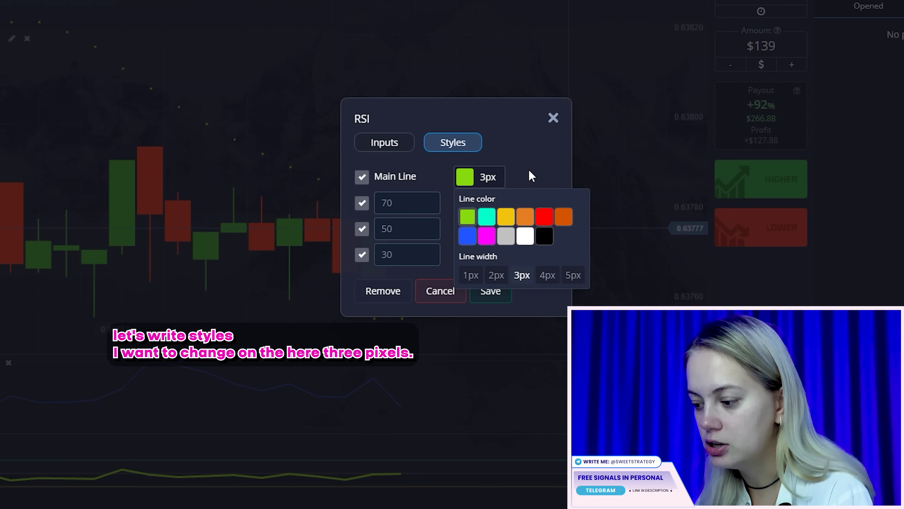
pyautogui.click(494, 201)
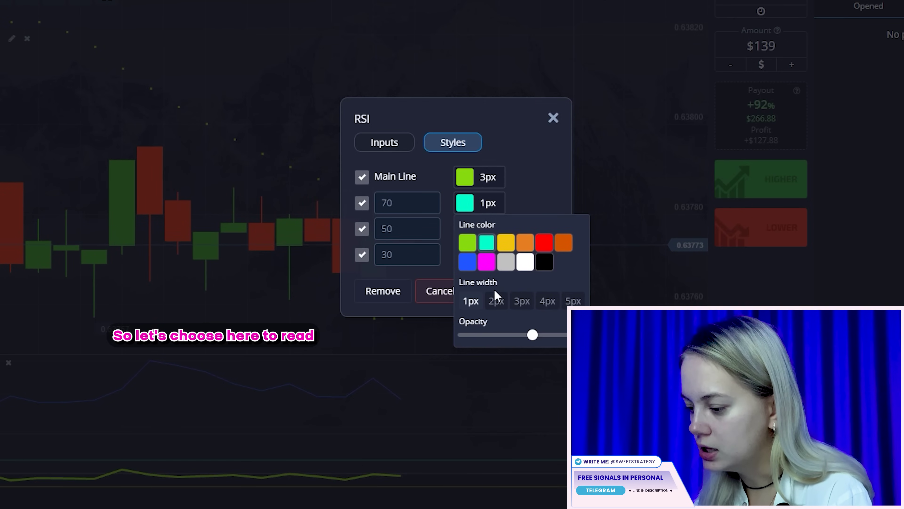
pyautogui.click(538, 201)
pyautogui.click(497, 255)
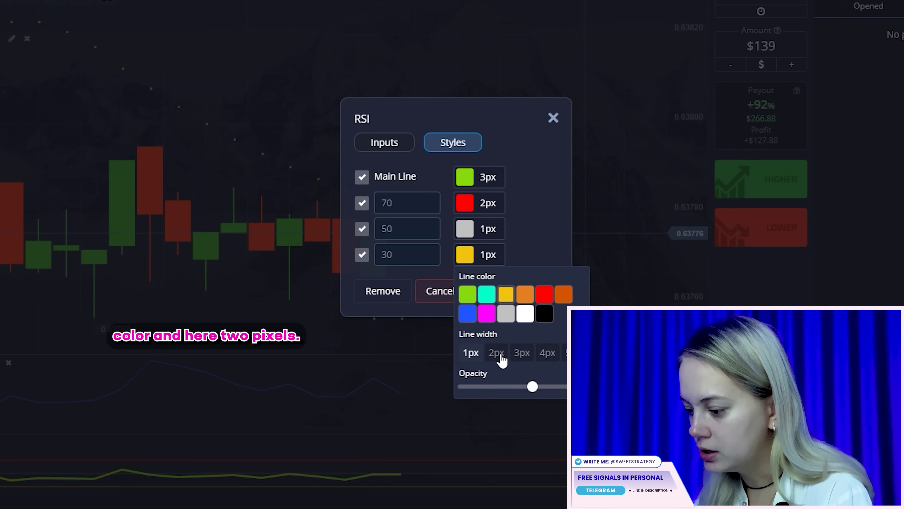
pyautogui.click(524, 260)
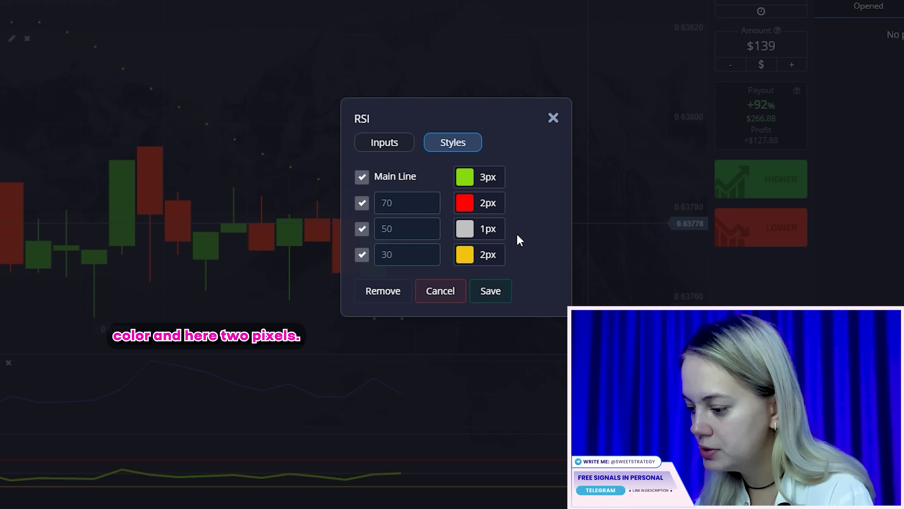
pyautogui.click(361, 229)
pyautogui.click(492, 299)
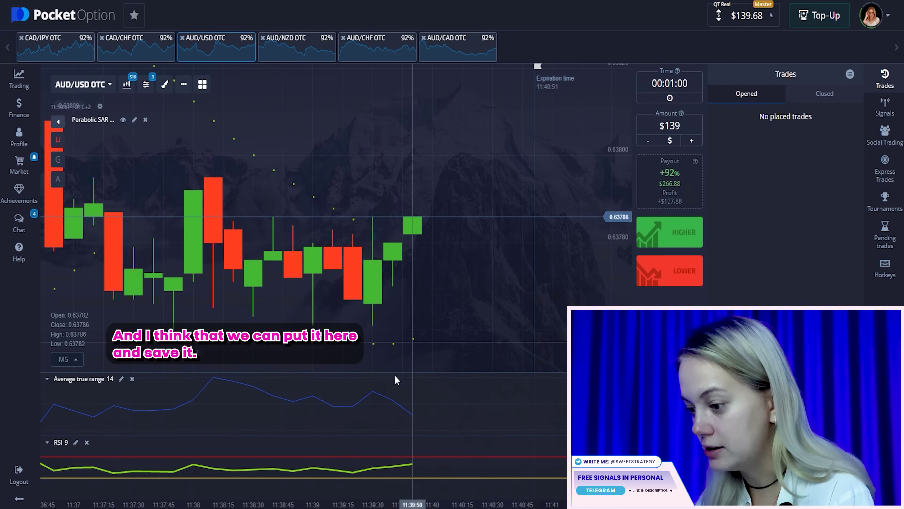
# Set the Average true range to period 15 with a 3px line.
pyautogui.click(121, 378)
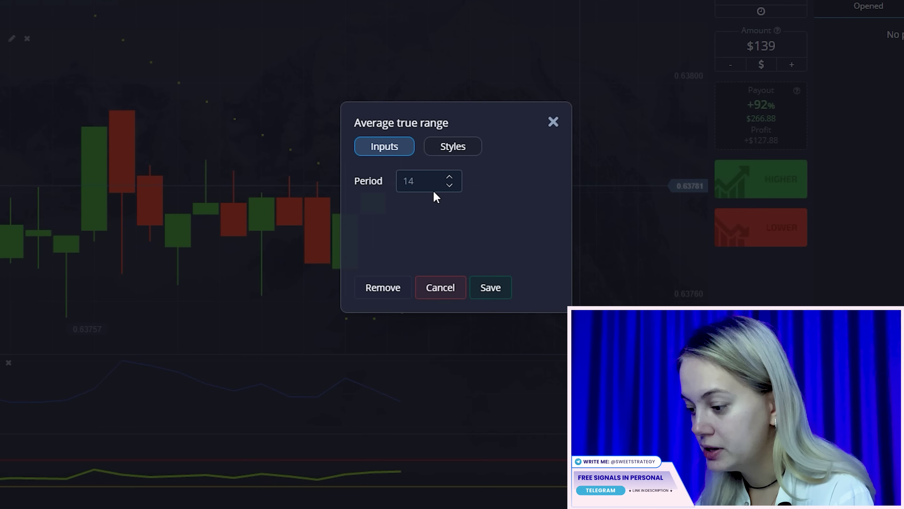
pyautogui.click(450, 177)
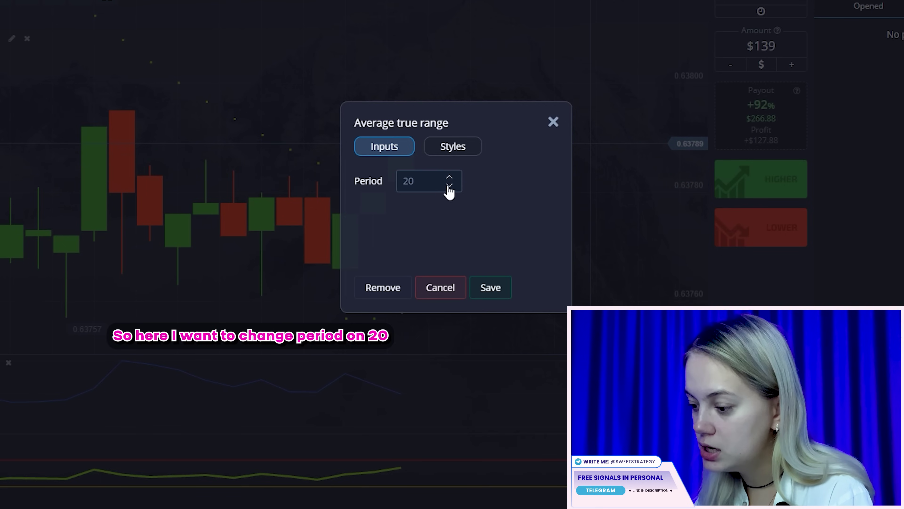
pyautogui.click(450, 185)
pyautogui.click(449, 185)
pyautogui.click(450, 186)
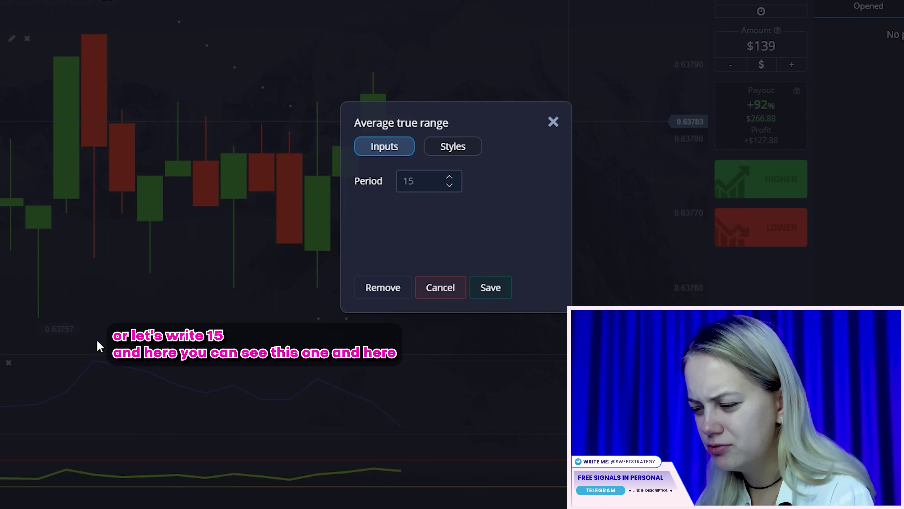
pyautogui.click(453, 148)
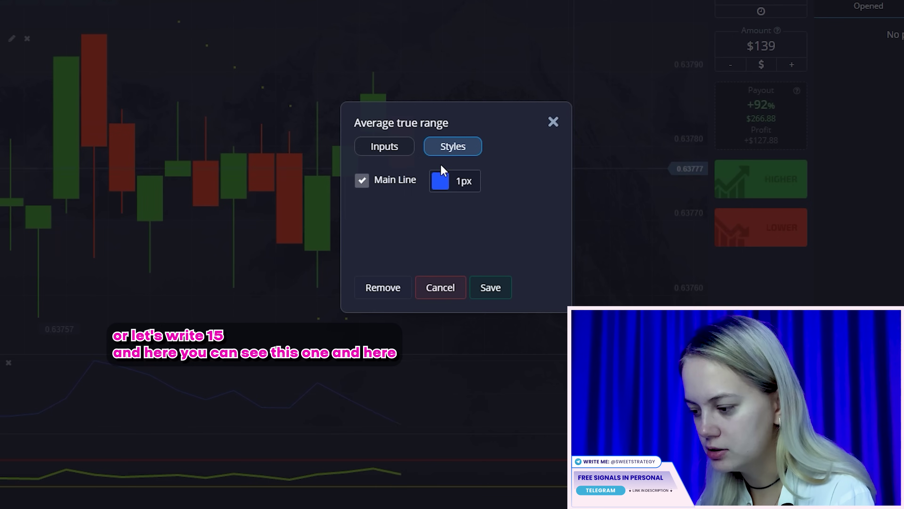
pyautogui.click(465, 184)
pyautogui.click(498, 279)
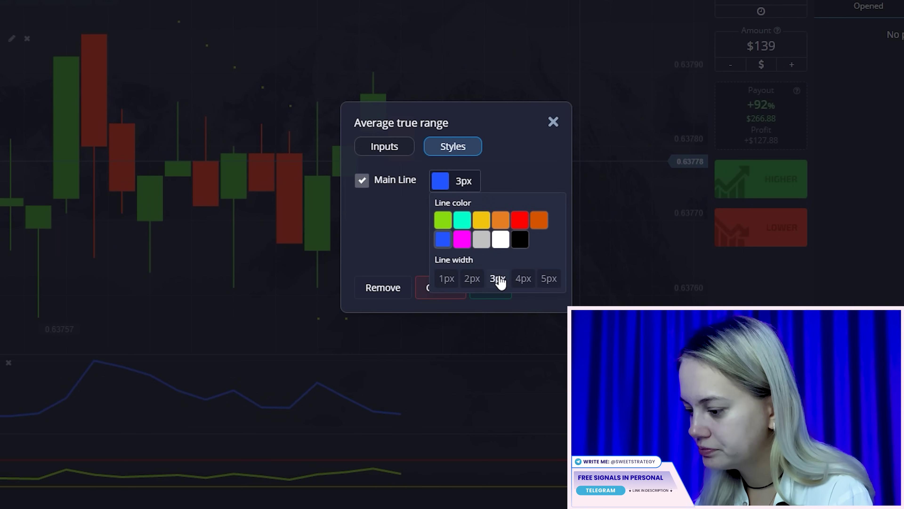
pyautogui.click(516, 180)
pyautogui.click(494, 287)
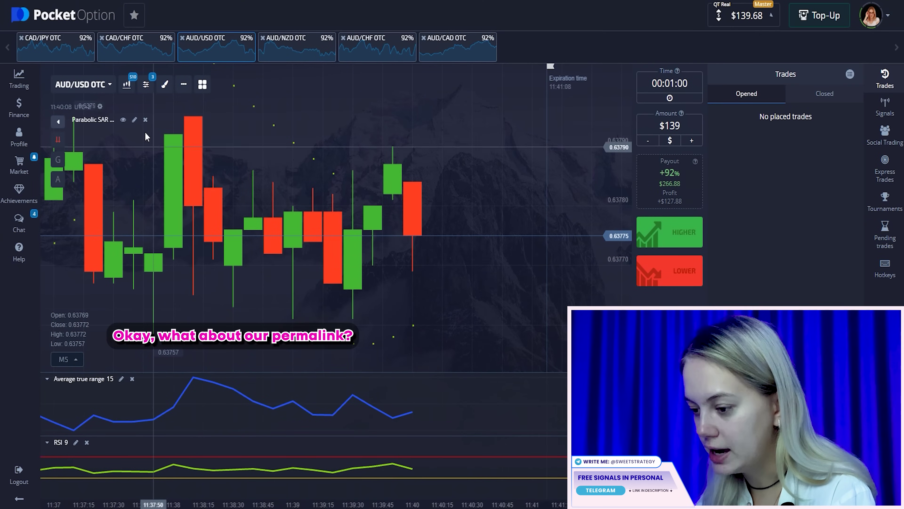
# Make the Parabolic SAR dots white at 2px.
pyautogui.click(134, 120)
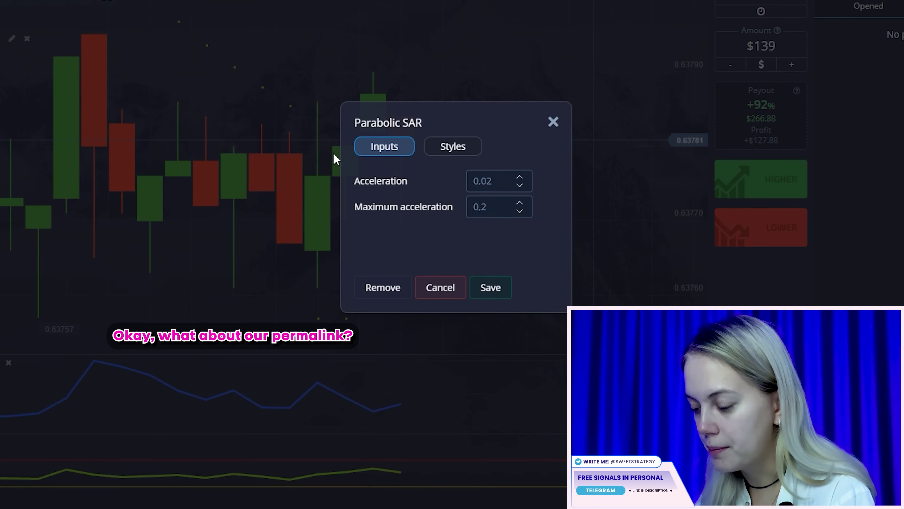
pyautogui.click(450, 146)
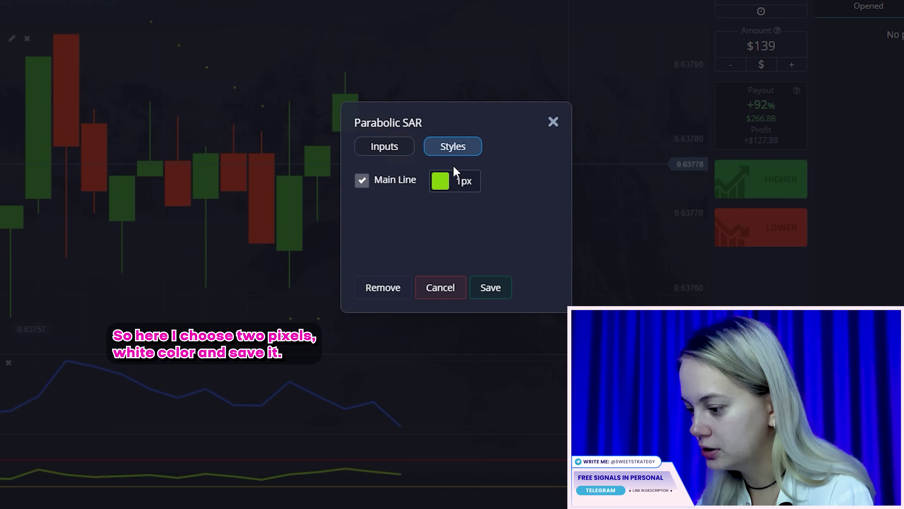
pyautogui.click(457, 180)
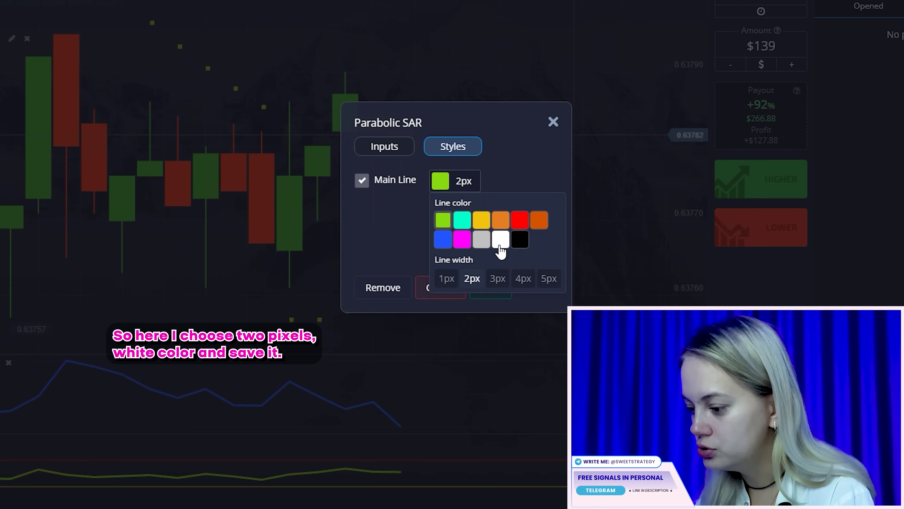
pyautogui.click(518, 172)
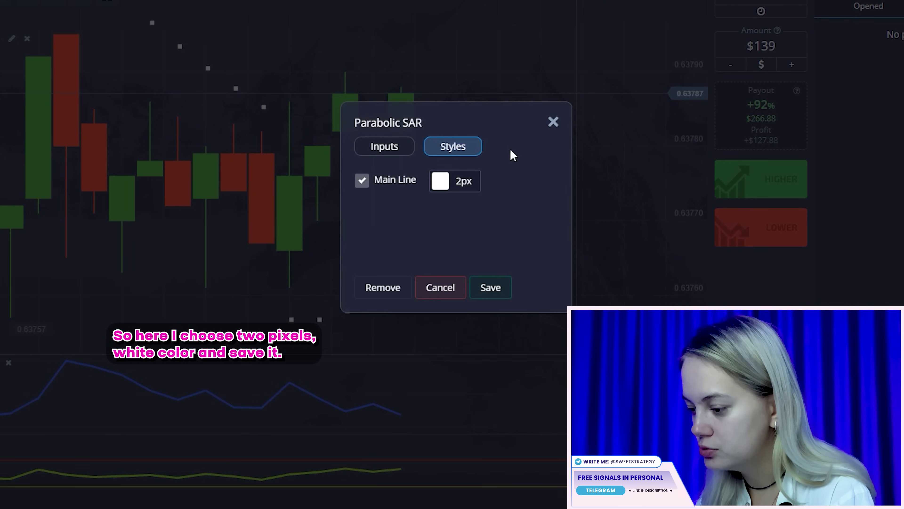
pyautogui.click(498, 288)
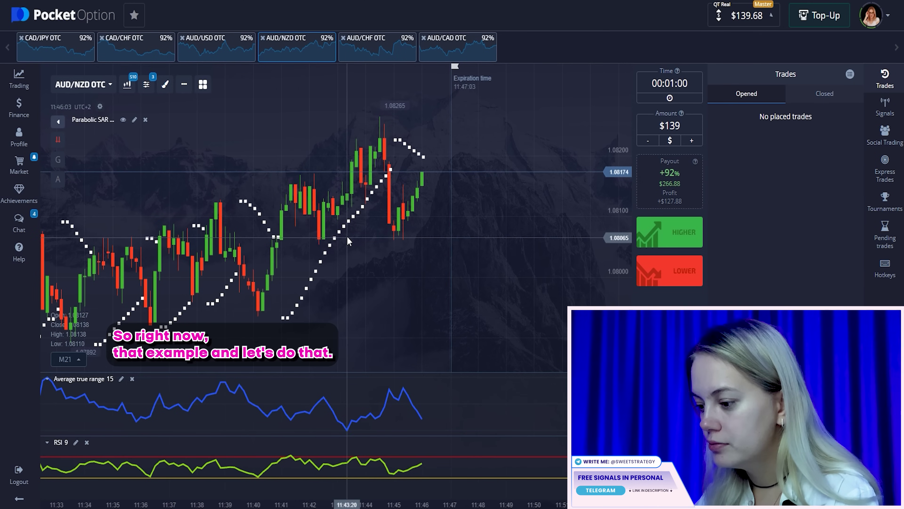
# Zoom the AUD/NZD OTC chart in and out to inspect the candles.
pyautogui.scroll(-2, 347, 236)
pyautogui.scroll(2, 350, 238)
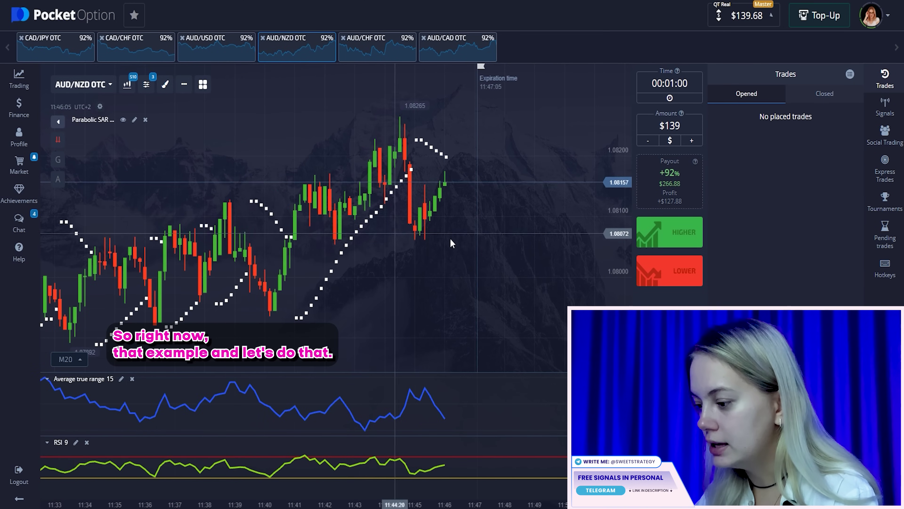
# Place a $139 Lower trade on AUD/NZD OTC and sketch pink annotations on the chart.
pyautogui.click(651, 285)
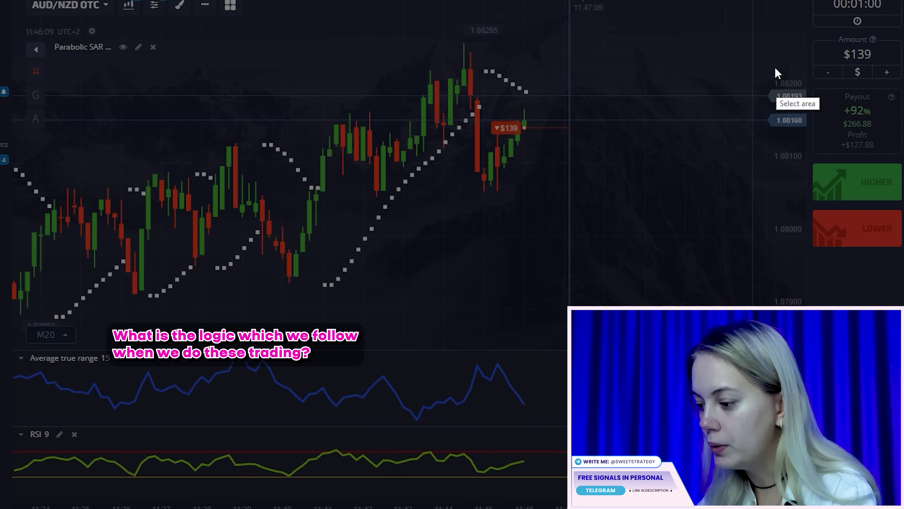
pyautogui.moveTo(756, 40); pyautogui.dragTo(240, 474)
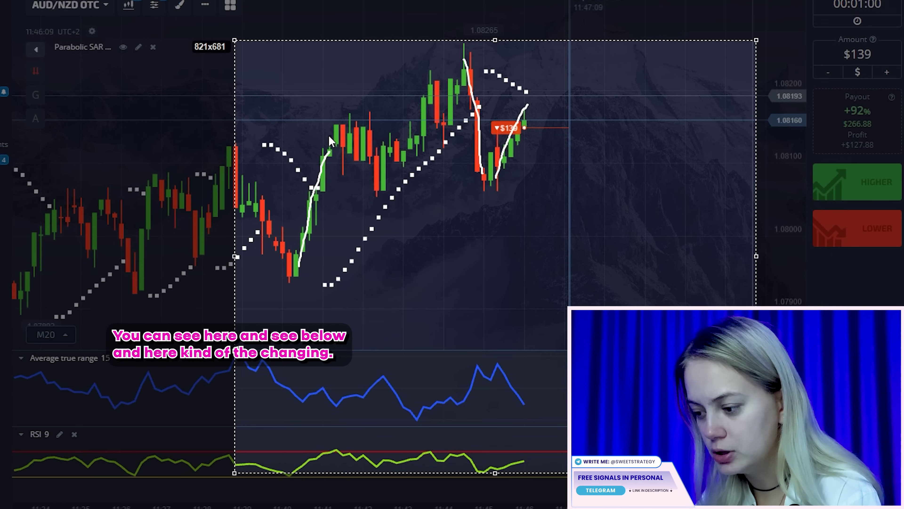
pyautogui.moveTo(544, 132); pyautogui.dragTo(557, 128)
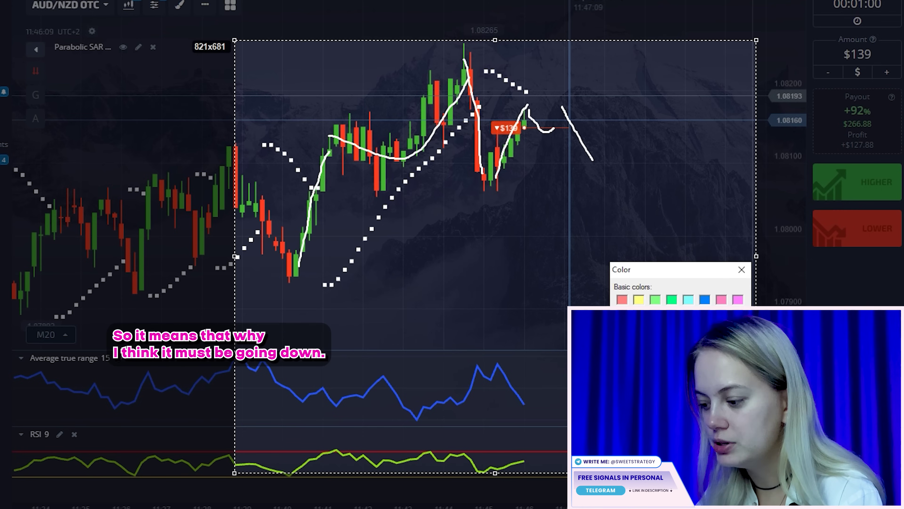
pyautogui.click(626, 438)
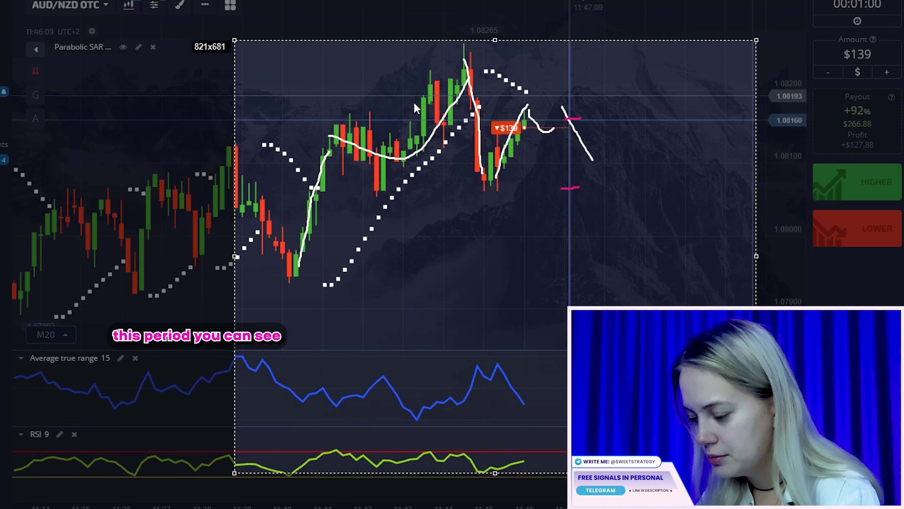
pyautogui.moveTo(505, 361); pyautogui.dragTo(533, 395)
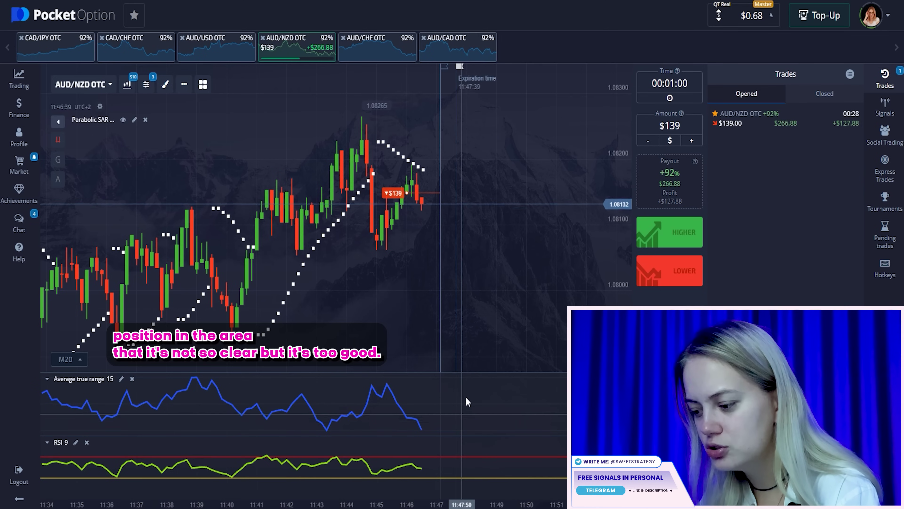
# View the closed AUD/NZD OTC trade's $266.88 win details.
pyautogui.scroll(3, 479, 363)
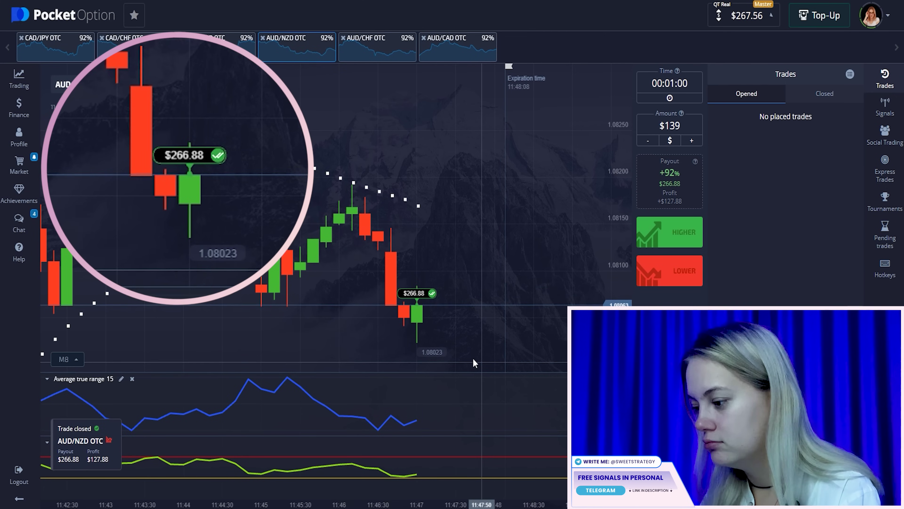
pyautogui.click(414, 293)
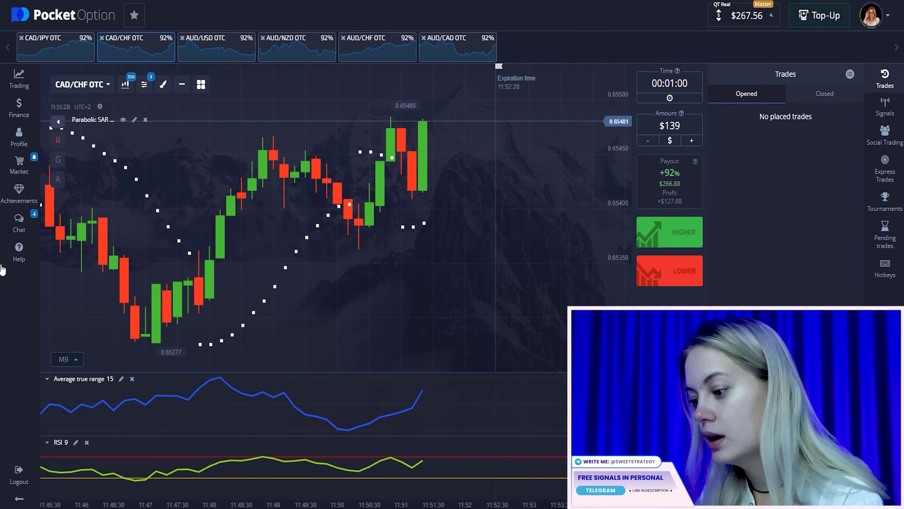
# Place a $267 Lower trade on CAD/CHF OTC.
pyautogui.scroll(-2, 106, 282)
pyautogui.scroll(3, 383, 266)
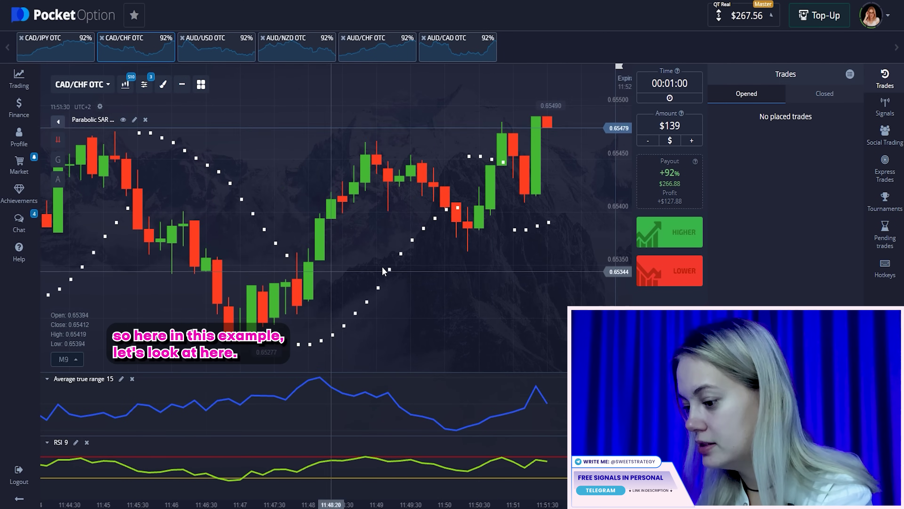
pyautogui.click(675, 125)
pyautogui.write('267')
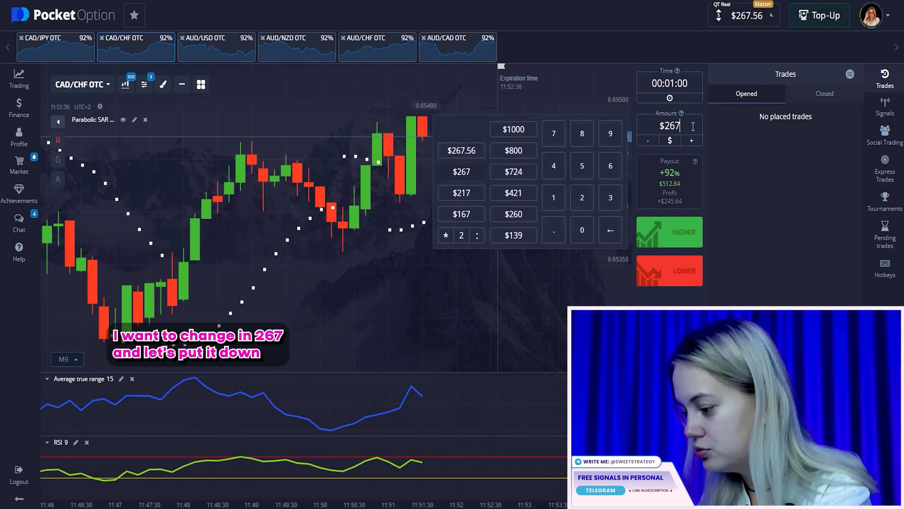
pyautogui.click(665, 270)
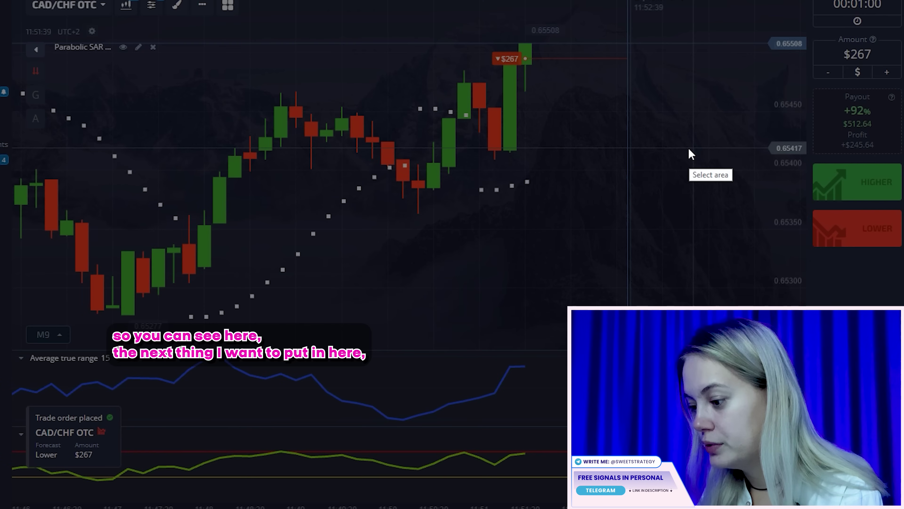
# Annotate the RSI crossing, a curve under the SAR dots, and the ATR line in pink.
pyautogui.moveTo(152, 1); pyautogui.dragTo(716, 499)
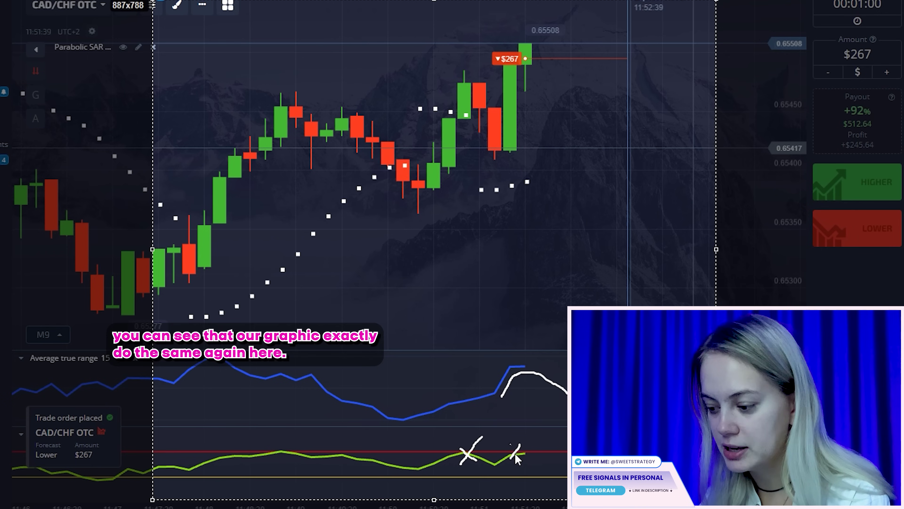
pyautogui.moveTo(510, 444); pyautogui.dragTo(519, 459)
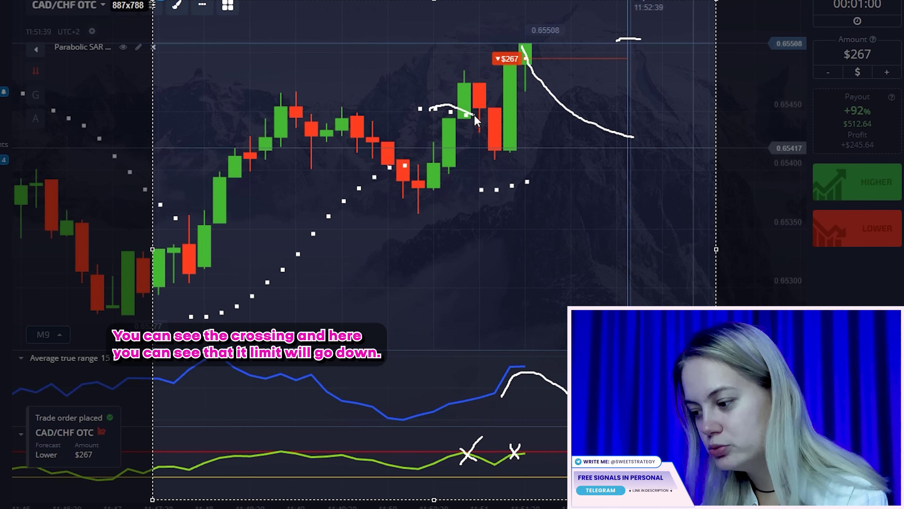
pyautogui.moveTo(490, 190); pyautogui.dragTo(543, 193)
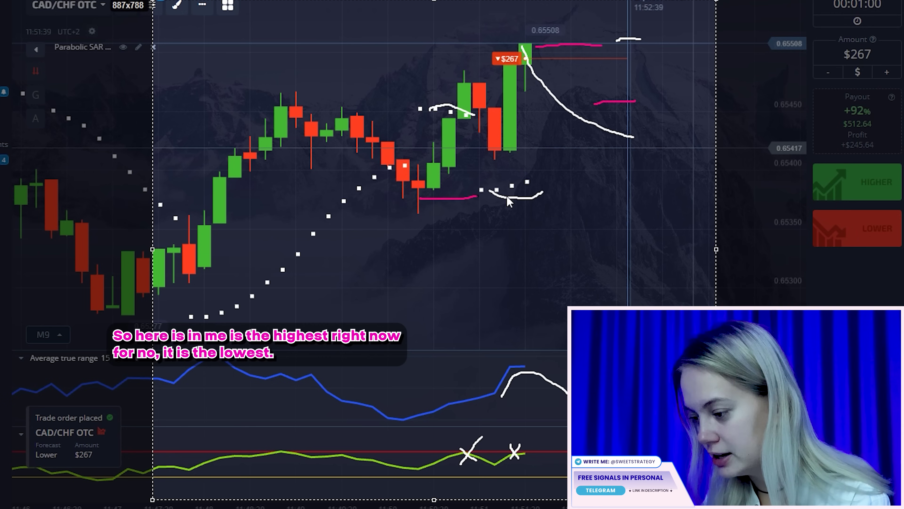
pyautogui.moveTo(404, 428); pyautogui.dragTo(472, 401)
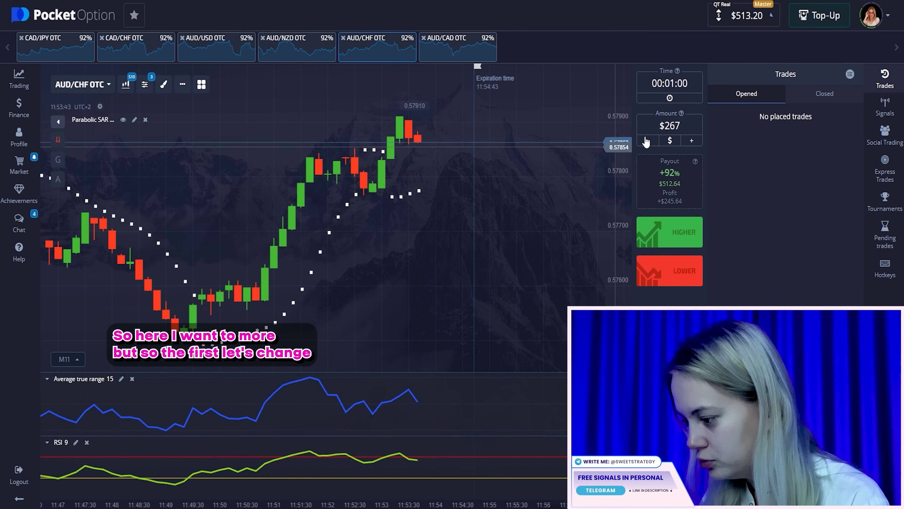
# Place a $500 Lower trade on AUD/CHF OTC.
pyautogui.click(670, 125)
pyautogui.write('500')
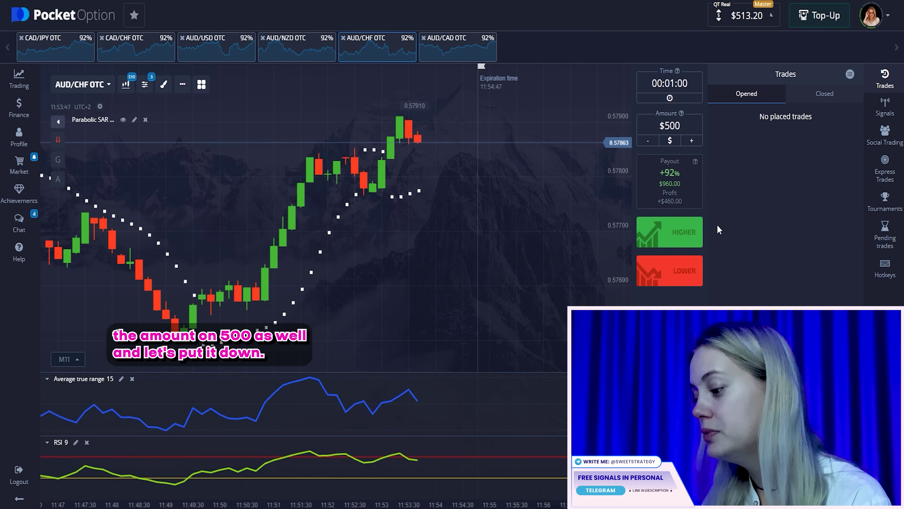
pyautogui.click(685, 271)
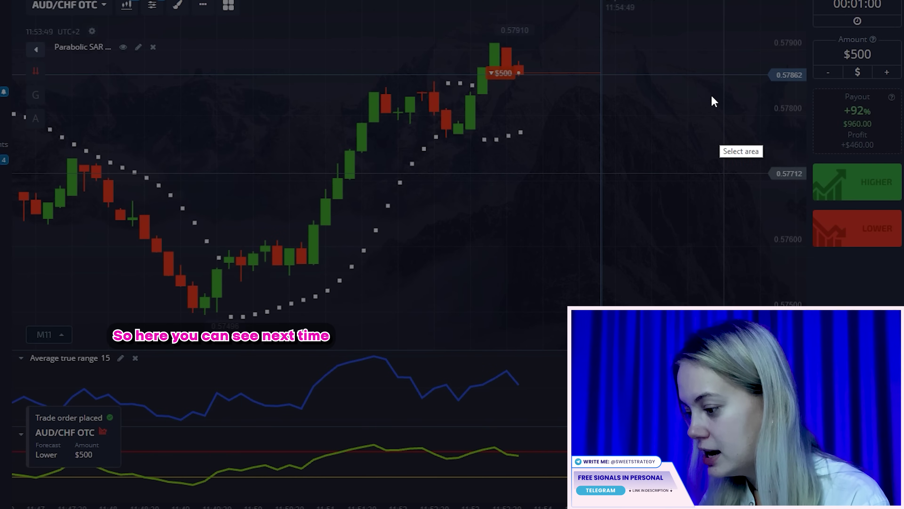
# Mark the Average true range peak on the chart in red.
pyautogui.moveTo(693, 43); pyautogui.dragTo(32, 506)
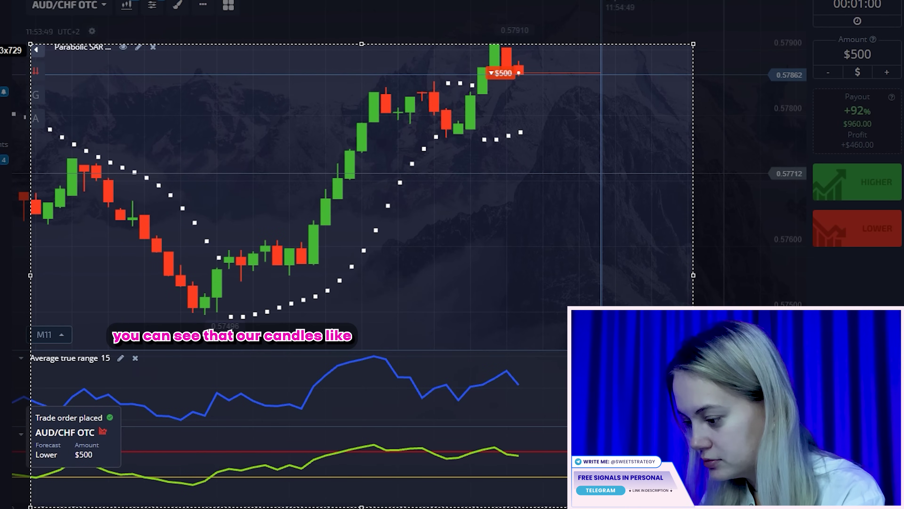
pyautogui.moveTo(511, 368); pyautogui.dragTo(511, 373)
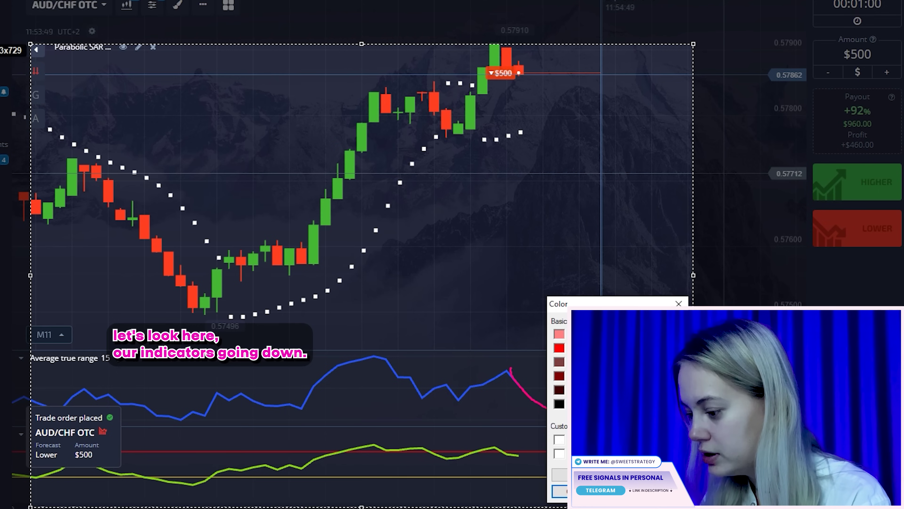
pyautogui.click(560, 491)
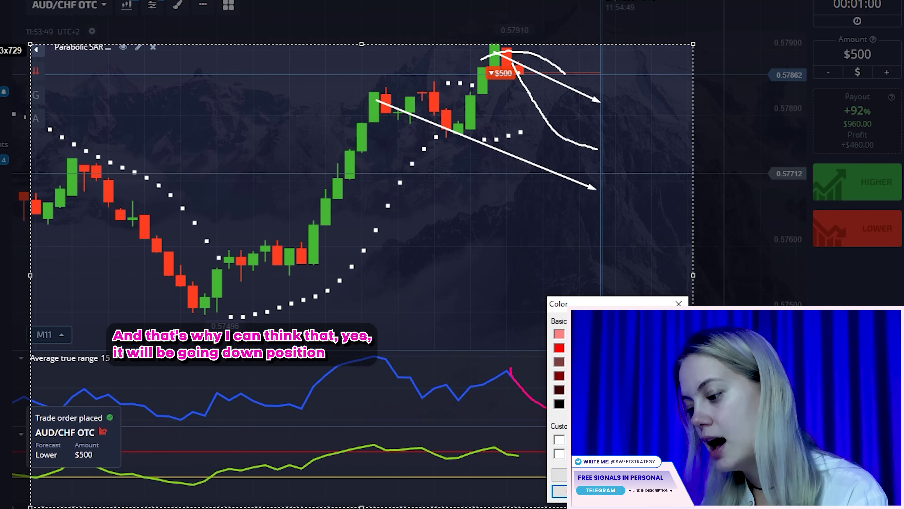
pyautogui.click(565, 490)
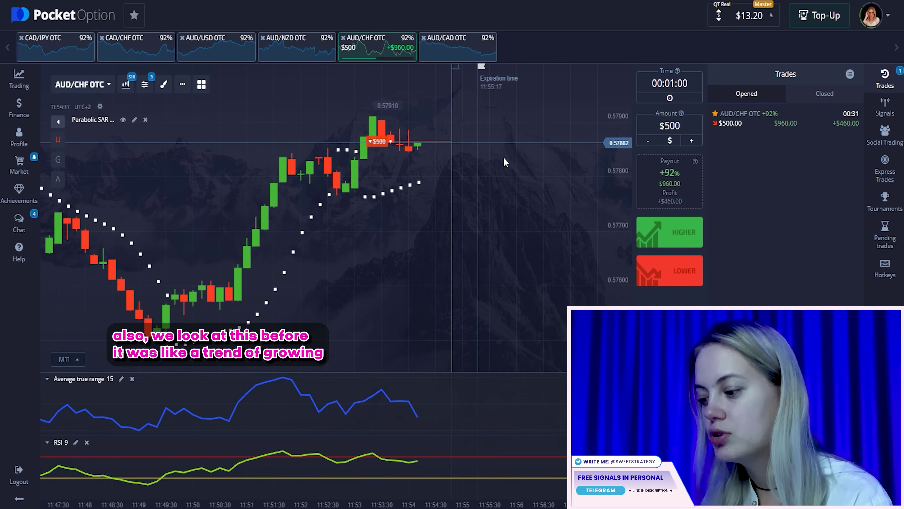
# View the closed AUD/CHF OTC trade and its $960.00 payout.
pyautogui.scroll(5, 503, 162)
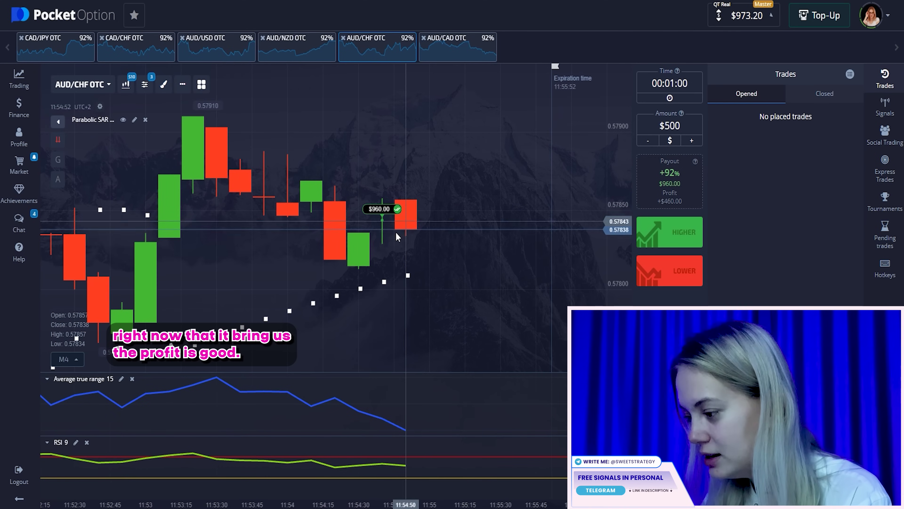
pyautogui.click(378, 211)
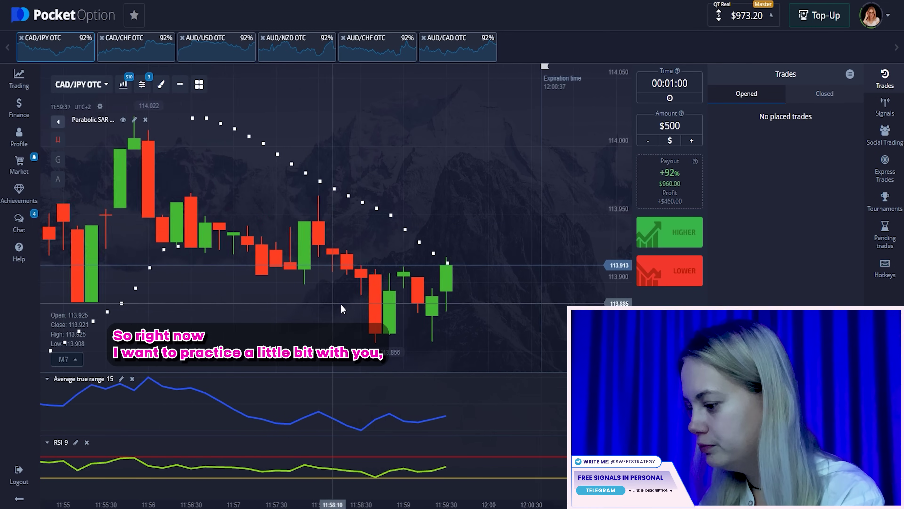
# Place a $600 Lower trade on CAD/JPY OTC.
pyautogui.scroll(3, 341, 304)
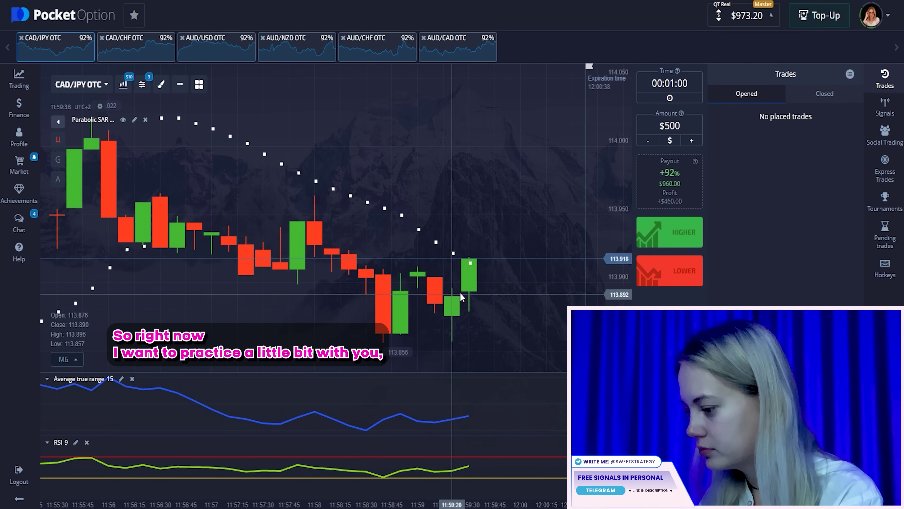
pyautogui.click(683, 122)
pyautogui.write('600')
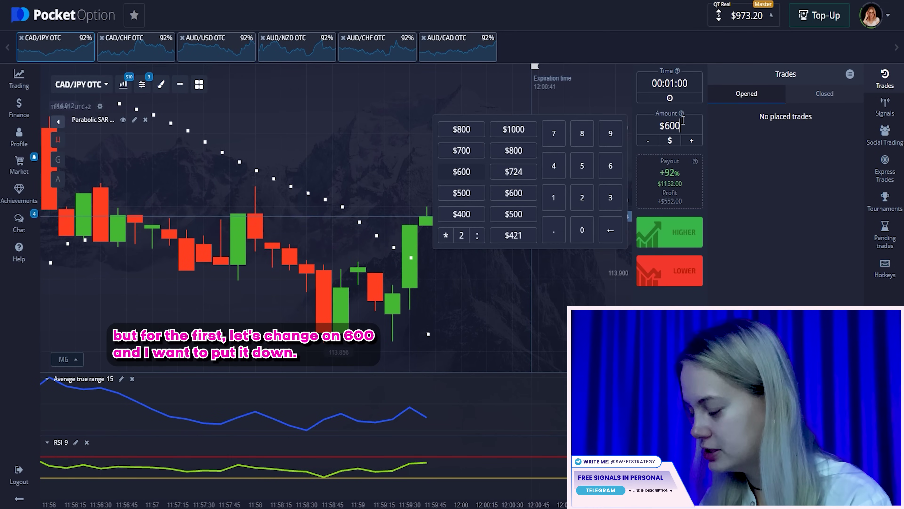
pyautogui.click(728, 164)
pyautogui.click(659, 271)
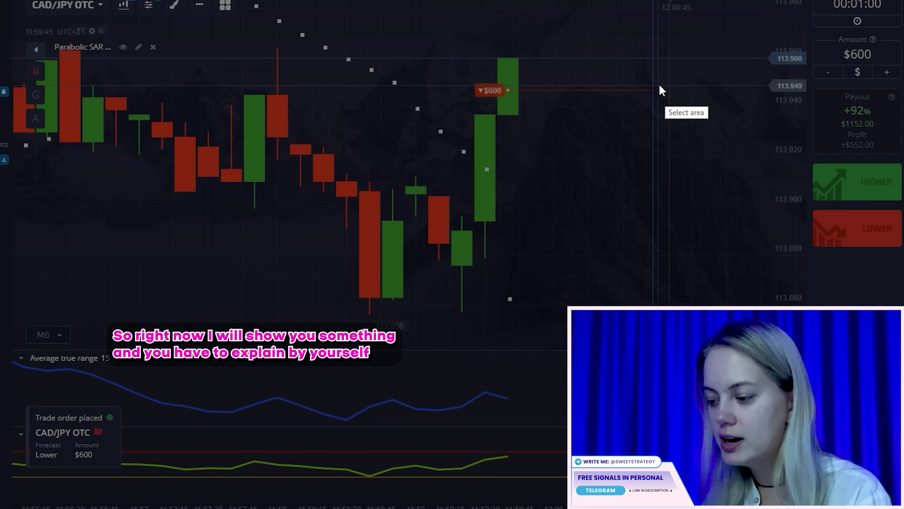
# Sketch pink freehand marks over the candles and the falling Average true range line.
pyautogui.moveTo(95, 2); pyautogui.dragTo(732, 358)
pyautogui.click(745, 242)
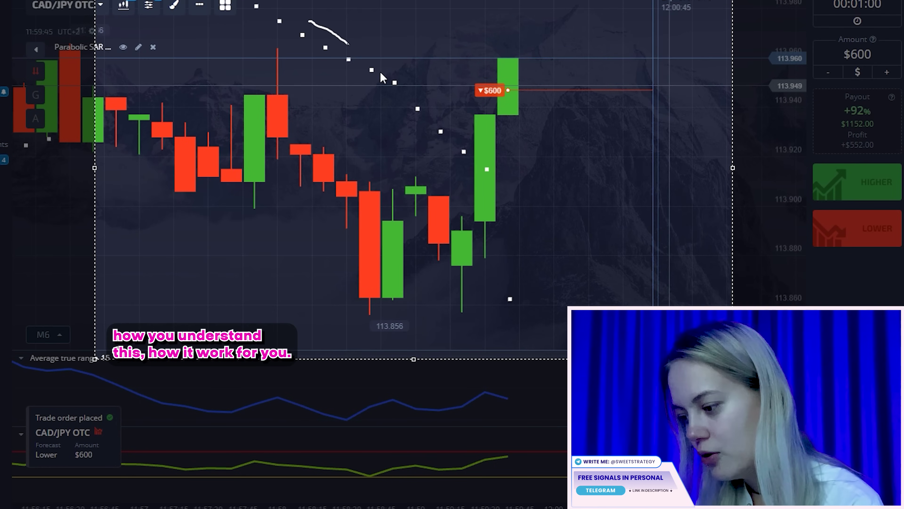
pyautogui.moveTo(456, 273); pyautogui.dragTo(476, 190)
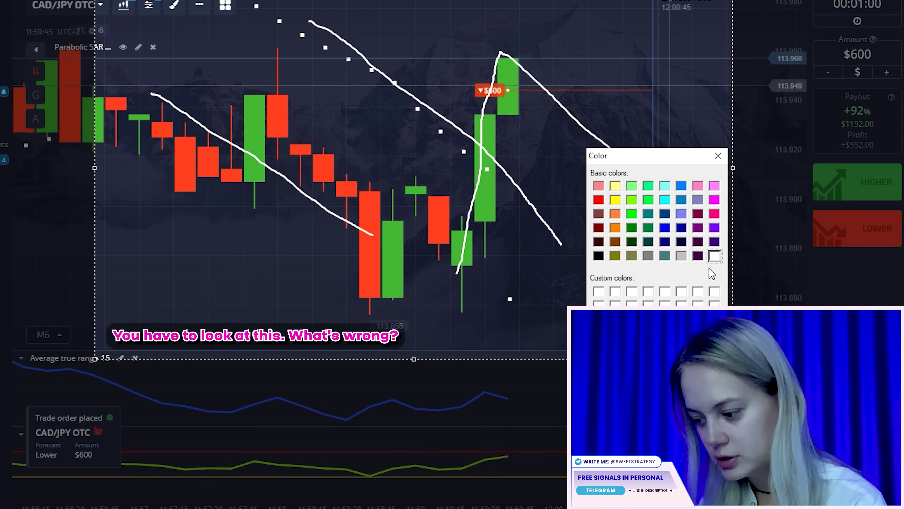
pyautogui.click(714, 213)
pyautogui.click(719, 156)
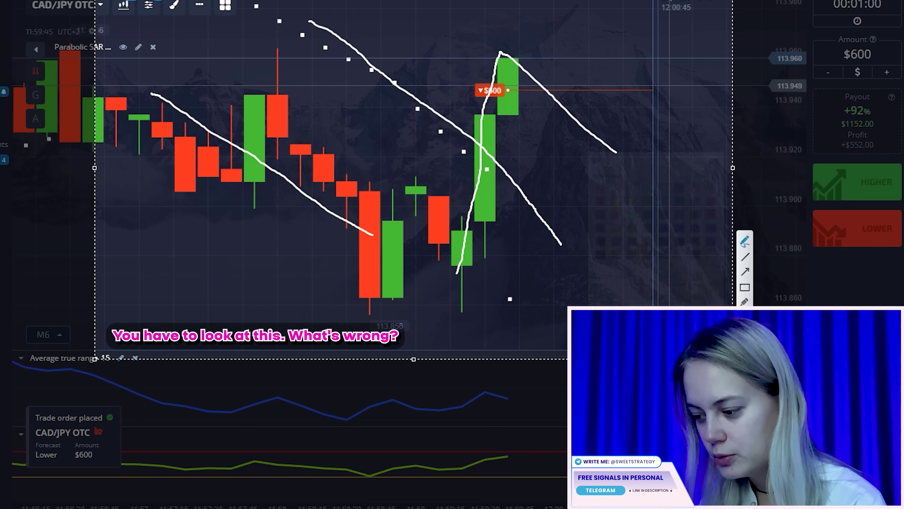
pyautogui.moveTo(546, 265); pyautogui.dragTo(555, 219)
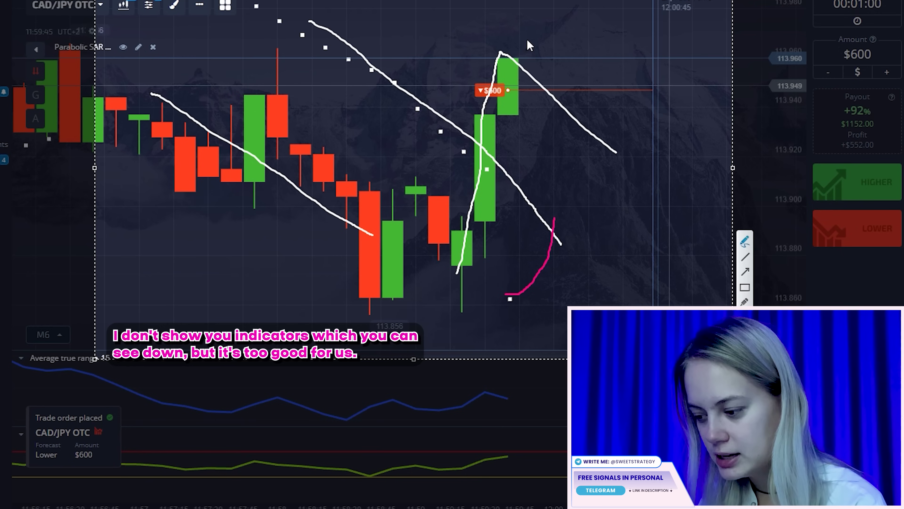
pyautogui.moveTo(532, 24); pyautogui.dragTo(572, 7)
pyautogui.moveTo(667, 70); pyautogui.dragTo(666, 68)
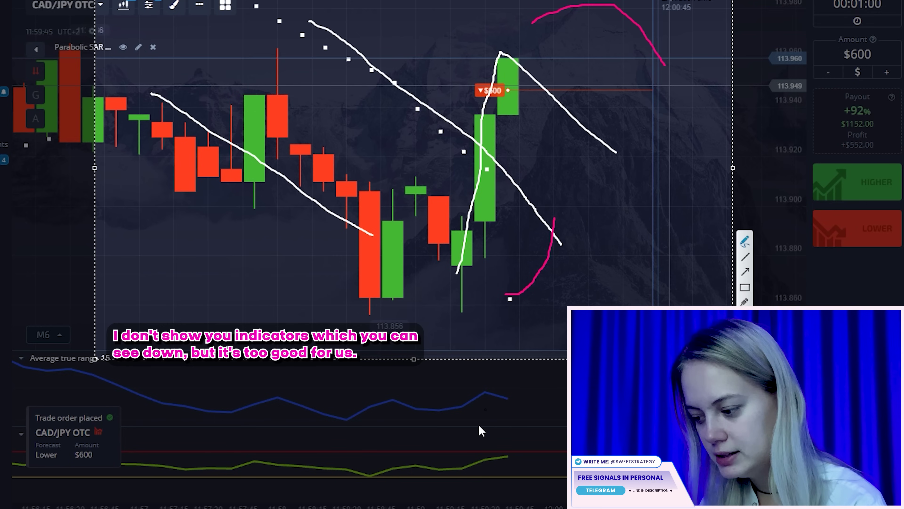
pyautogui.moveTo(518, 454)
pyautogui.mouseDown()
pyautogui.moveTo(502, 463)
pyautogui.moveTo(506, 446)
pyautogui.mouseUp()
pyautogui.moveTo(489, 391); pyautogui.dragTo(548, 416)
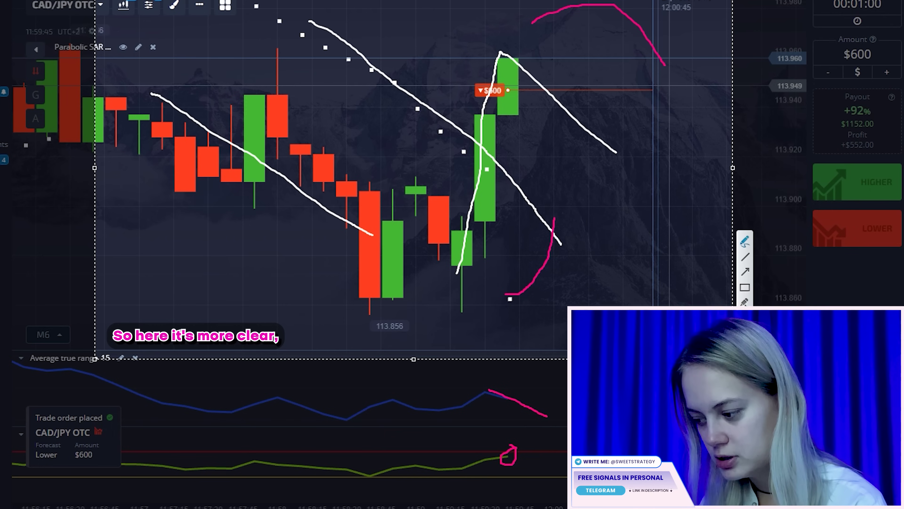
# Draw pink downward arrows from the top candle and the green candle.
pyautogui.click(746, 272)
pyautogui.moveTo(503, 59); pyautogui.dragTo(651, 183)
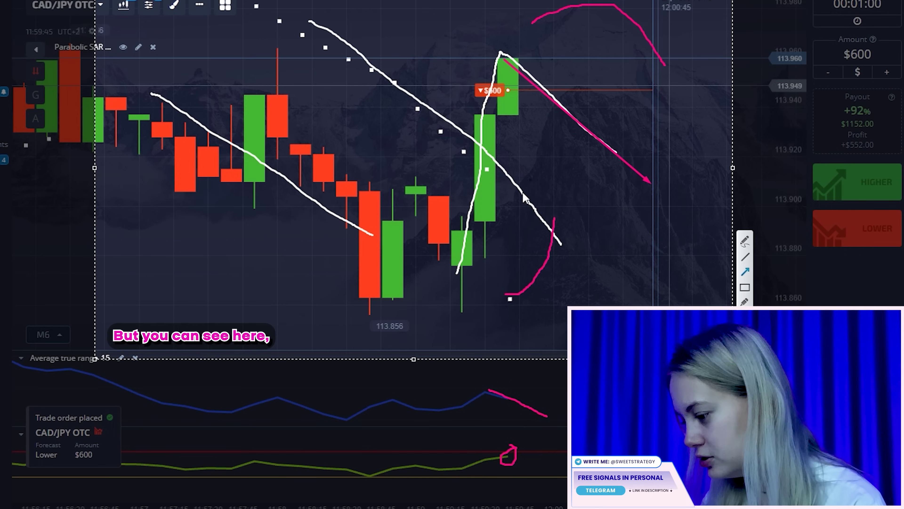
pyautogui.moveTo(493, 220); pyautogui.dragTo(605, 307)
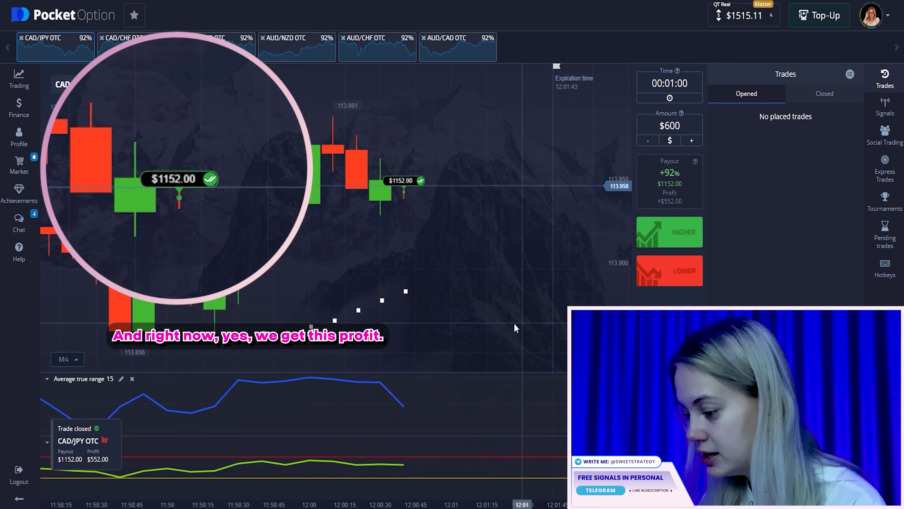
# Check the $1152.00 trade result, then bring up the Finance options.
pyautogui.click(407, 193)
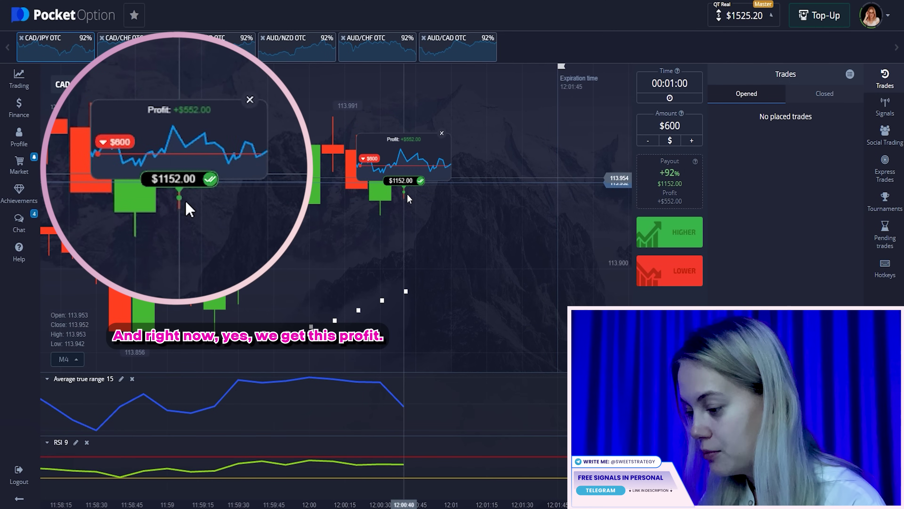
pyautogui.moveTo(345, 224); pyautogui.dragTo(448, 242)
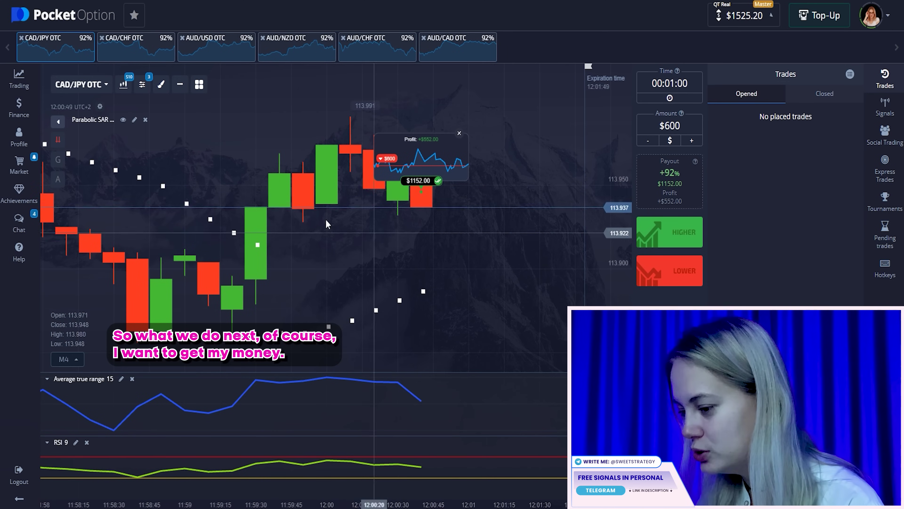
pyautogui.click(19, 107)
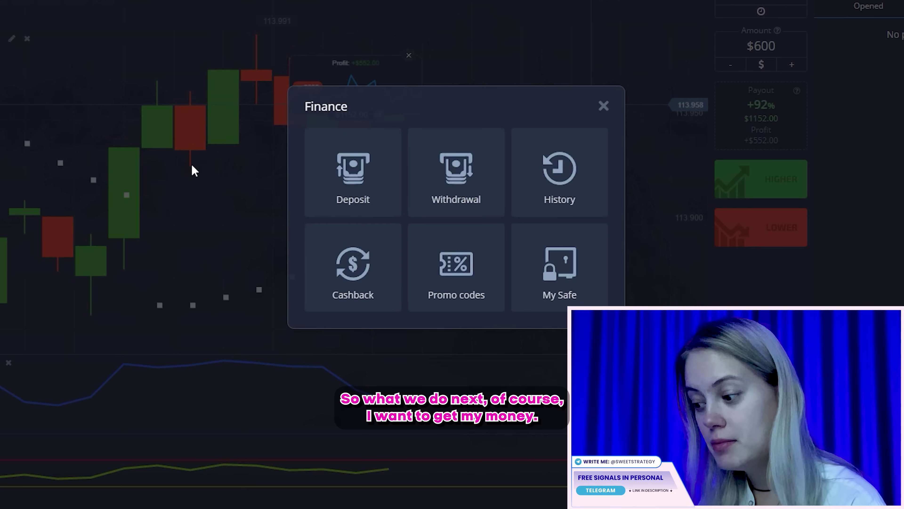
# Submit a 1500 USD Bitcoin withdrawal to the pasted BTC wallet address.
pyautogui.click(457, 193)
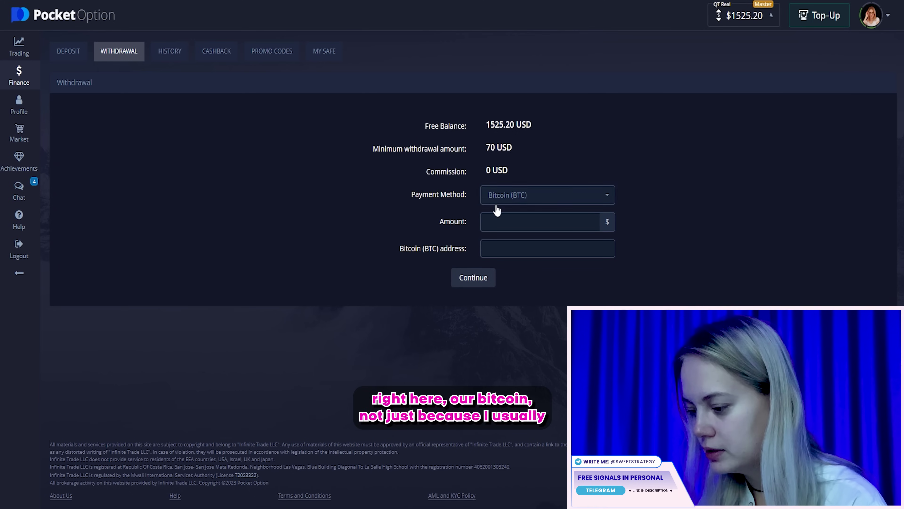
pyautogui.write('1500')
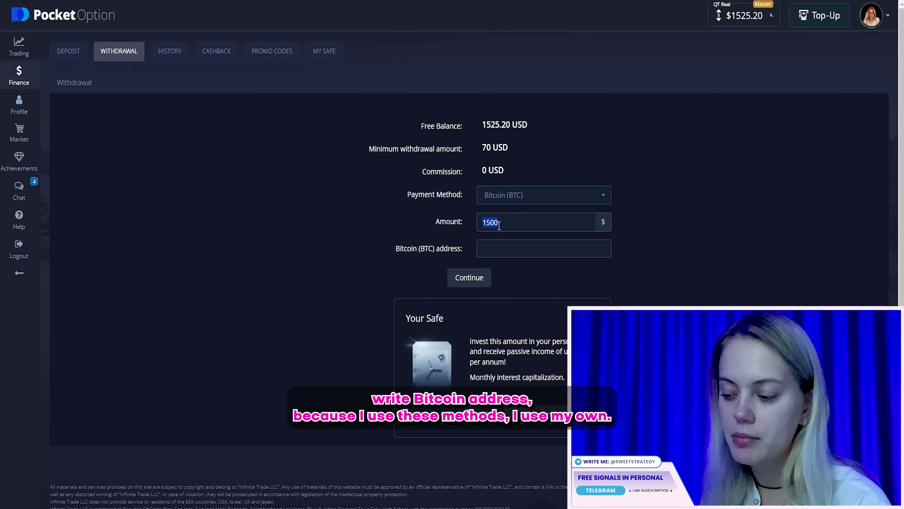
pyautogui.click(495, 248)
pyautogui.hotkey('ctrl', 'v')
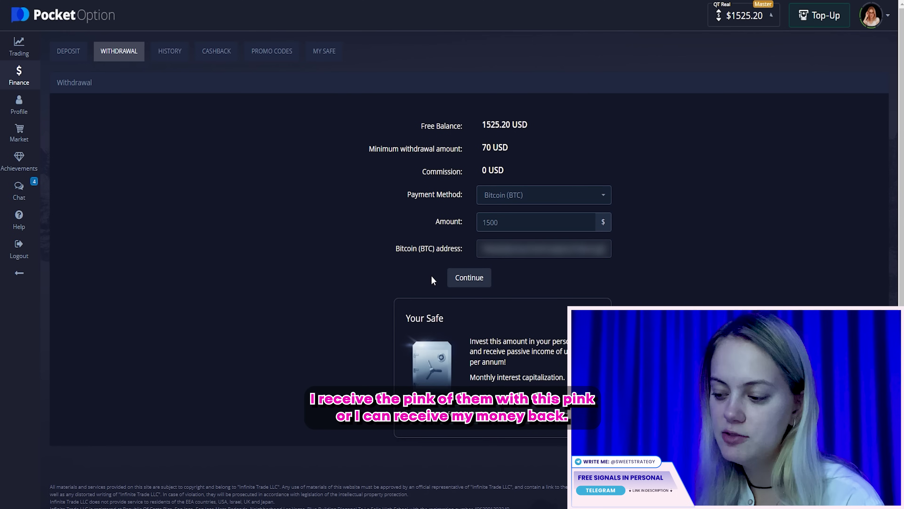
pyautogui.click(475, 278)
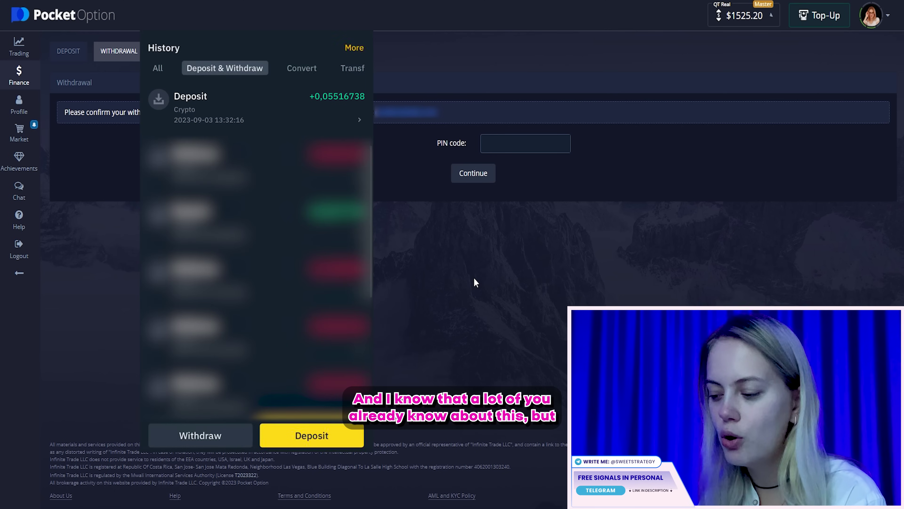